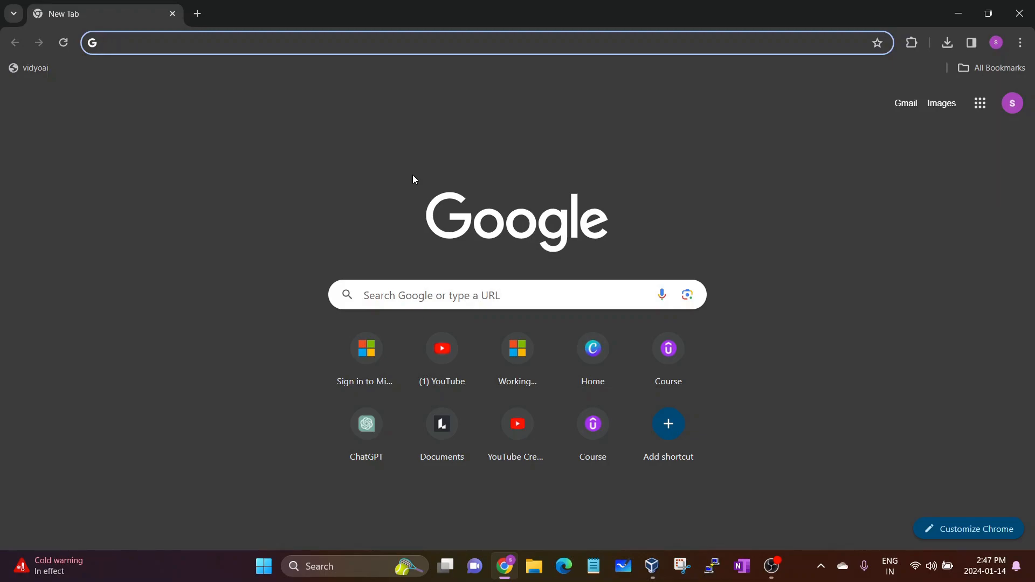
Enter portal.azure.com in the Chrome address bar to load the Azure portal
{"action": "type", "text": "portal.azure.co"}
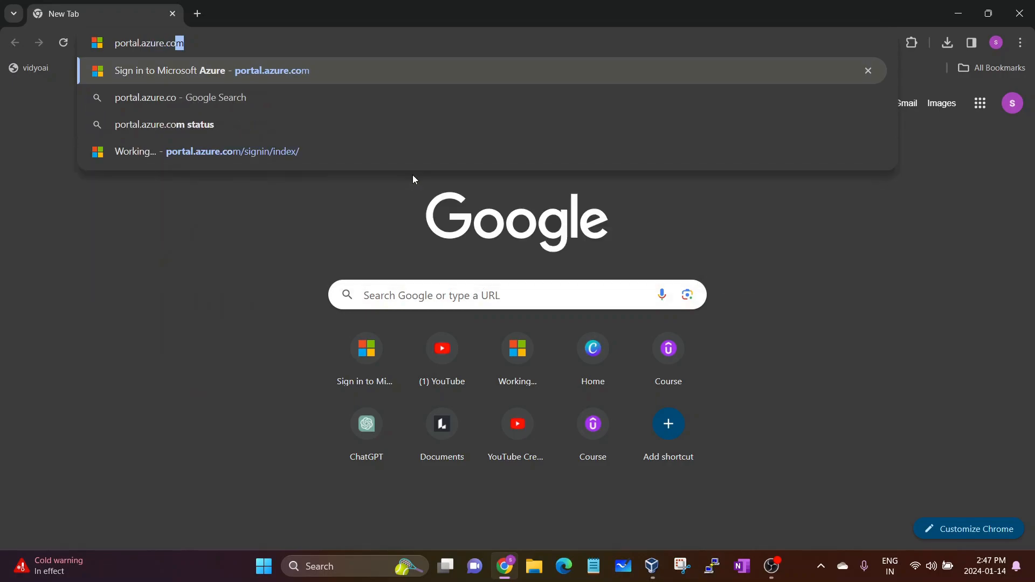
{"action": "type", "text": "m"}
{"action": "key", "text": "Return"}
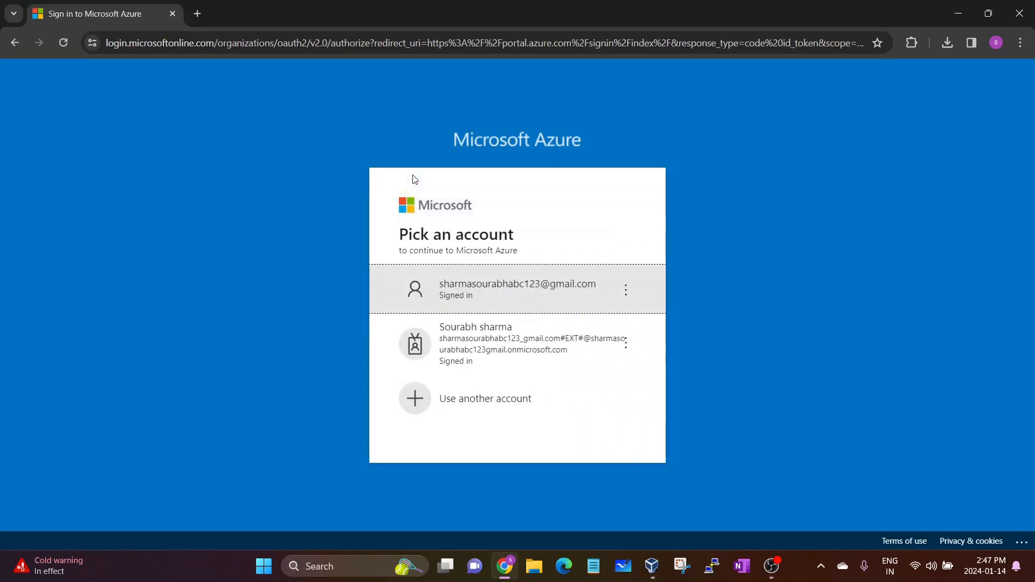
Sign in with the first account listed on the Pick an account page
{"action": "left_click", "coordinate": [437, 309]}
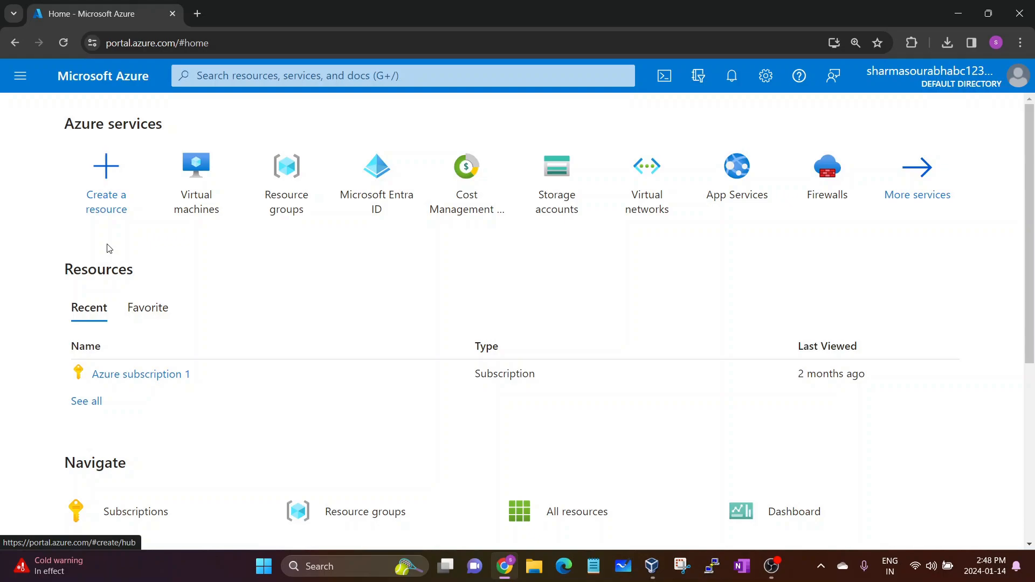
Search for 'virtual machines', open the Virtual machines page and expand the Create menu
{"action": "left_click", "coordinate": [246, 75]}
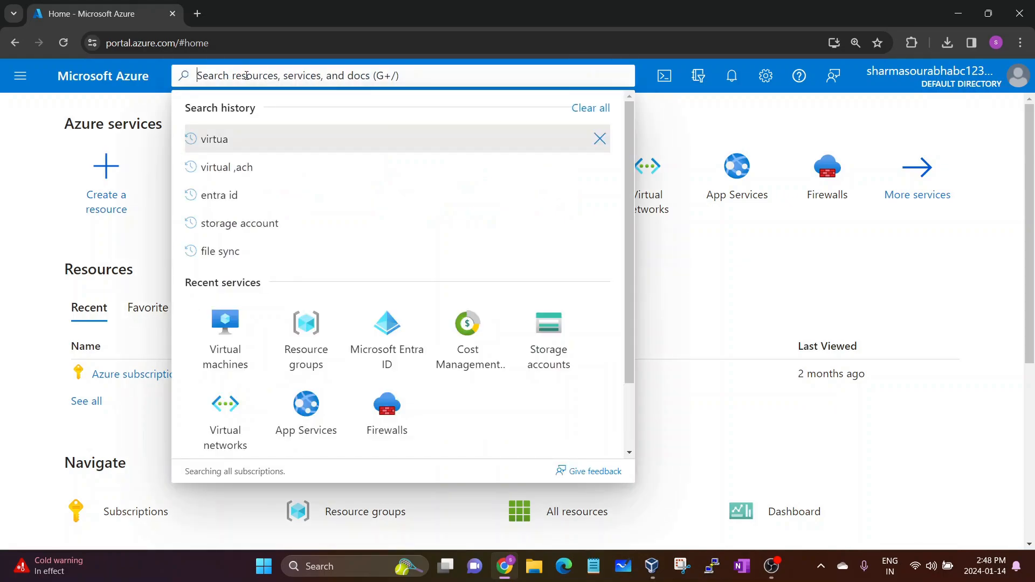
{"action": "type", "text": "virtul mach"}
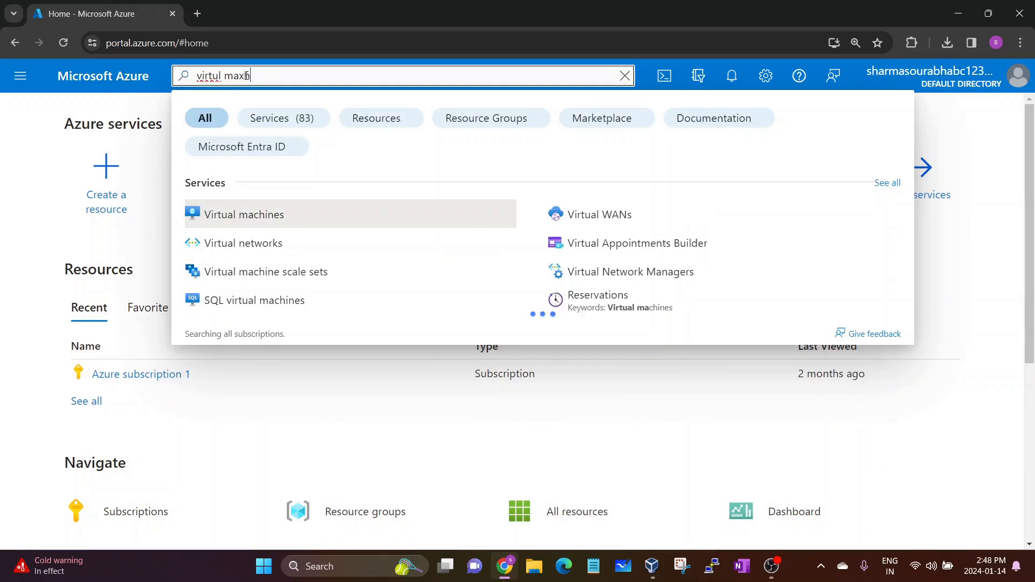
{"action": "key", "text": "BackSpace"}
{"action": "type", "text": "ch"}
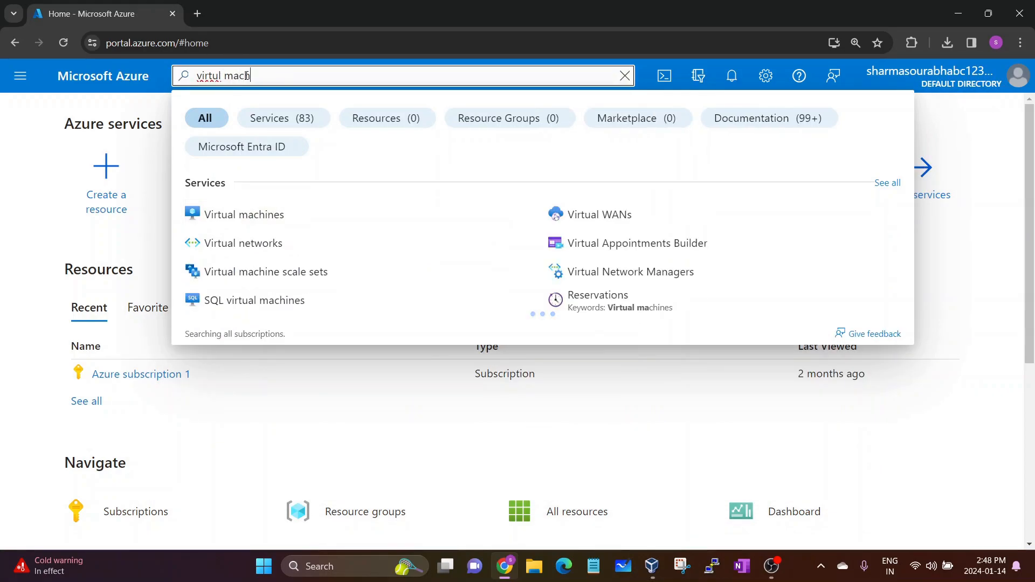
{"action": "type", "text": "ines"}
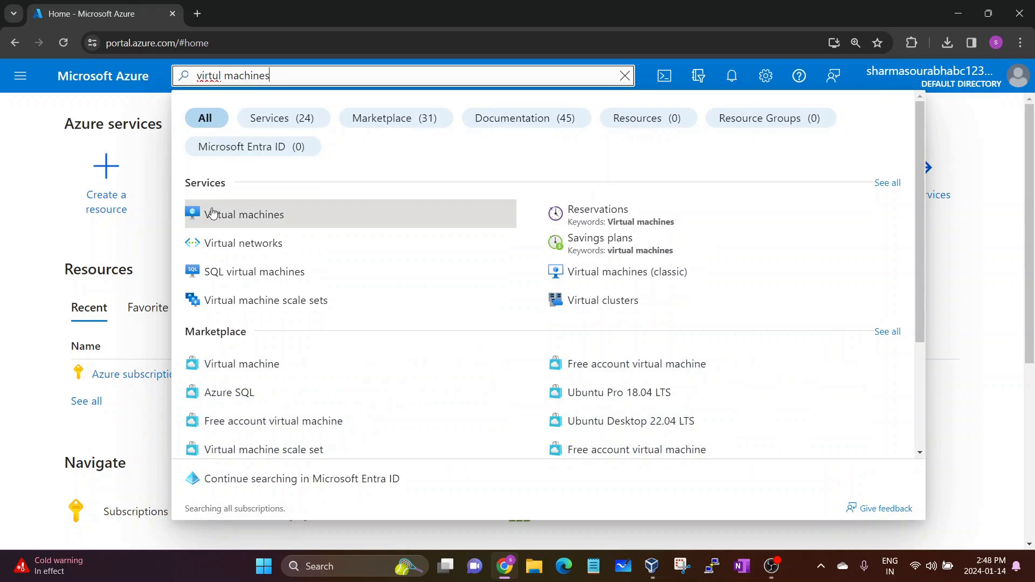
{"action": "left_click", "coordinate": [275, 218]}
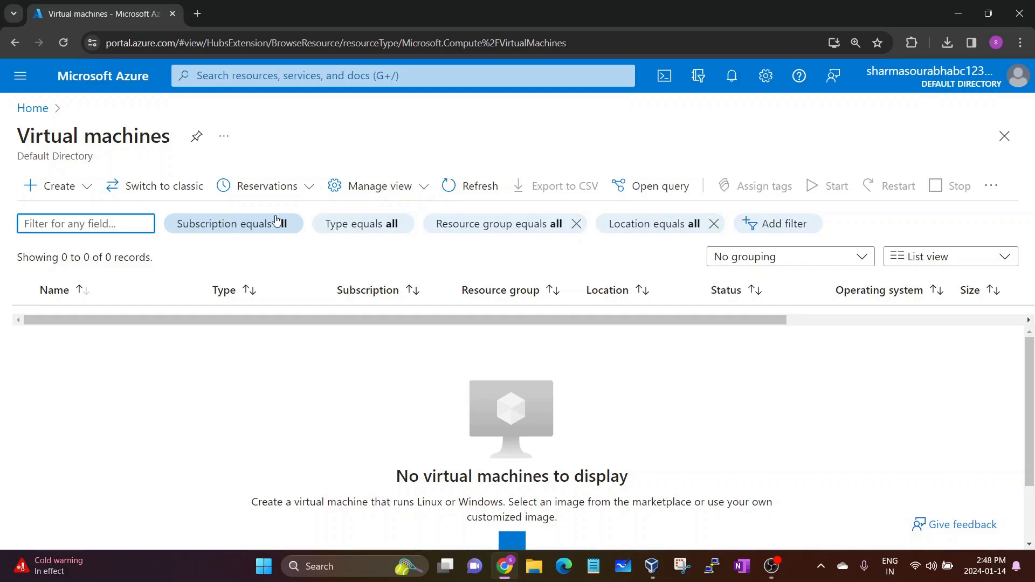
{"action": "left_click", "coordinate": [89, 193]}
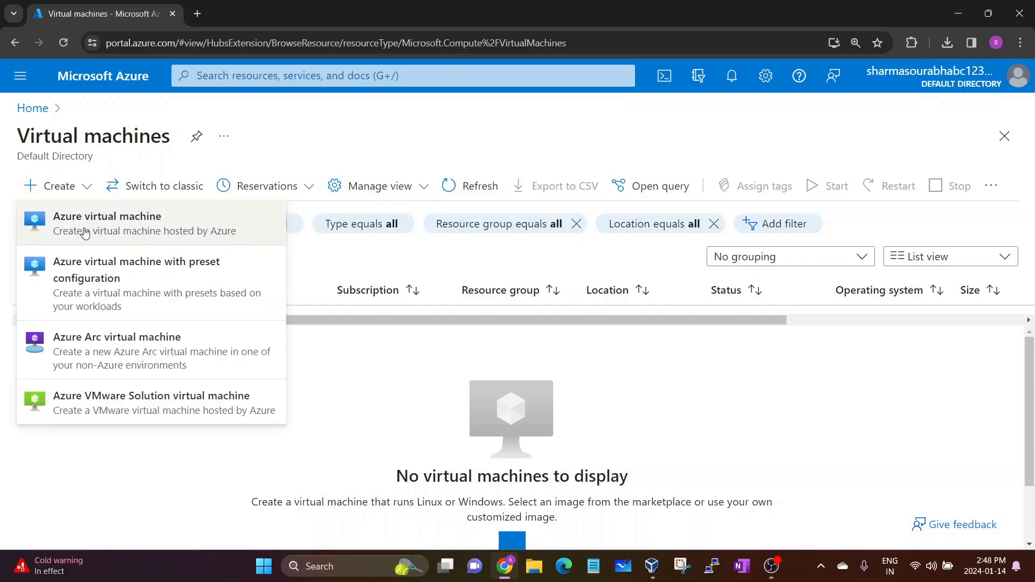
Choose Azure virtual machine from the Create menu and look over the creation form
{"action": "left_click", "coordinate": [146, 230]}
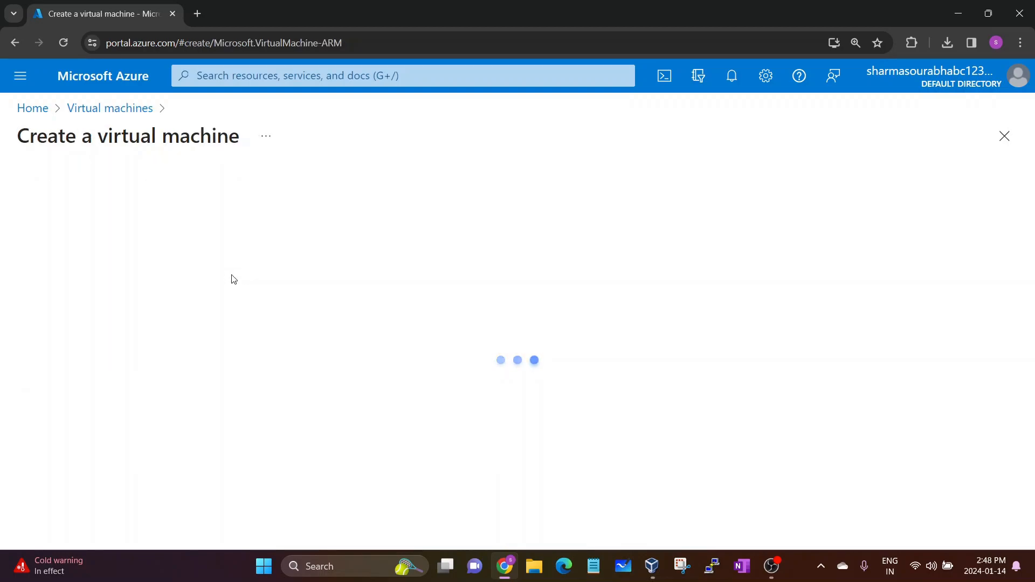
{"action": "scroll", "coordinate": [205, 308], "scroll_direction": "down", "scroll_amount": 2}
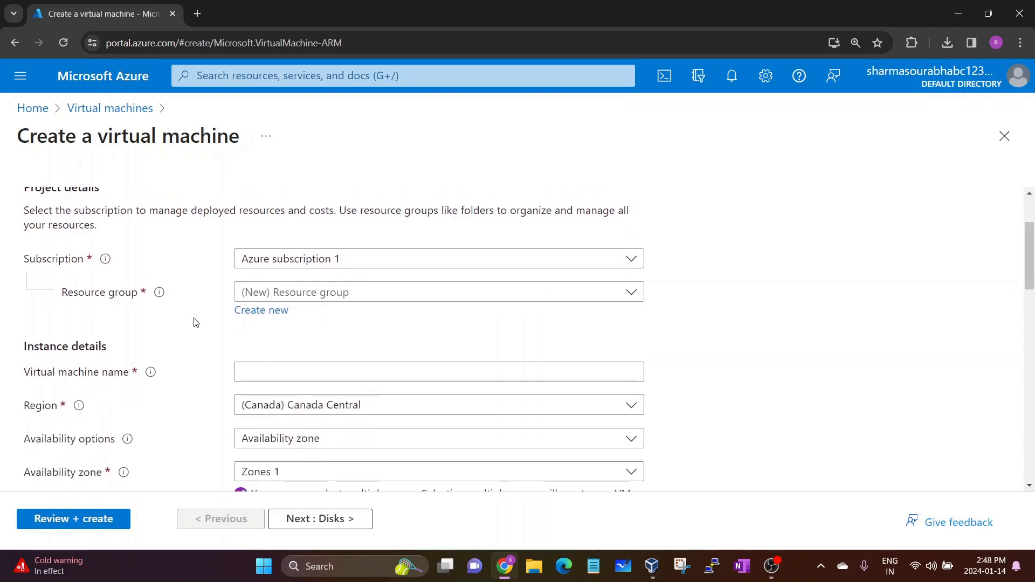
{"action": "scroll", "coordinate": [195, 318], "scroll_direction": "up", "scroll_amount": 2}
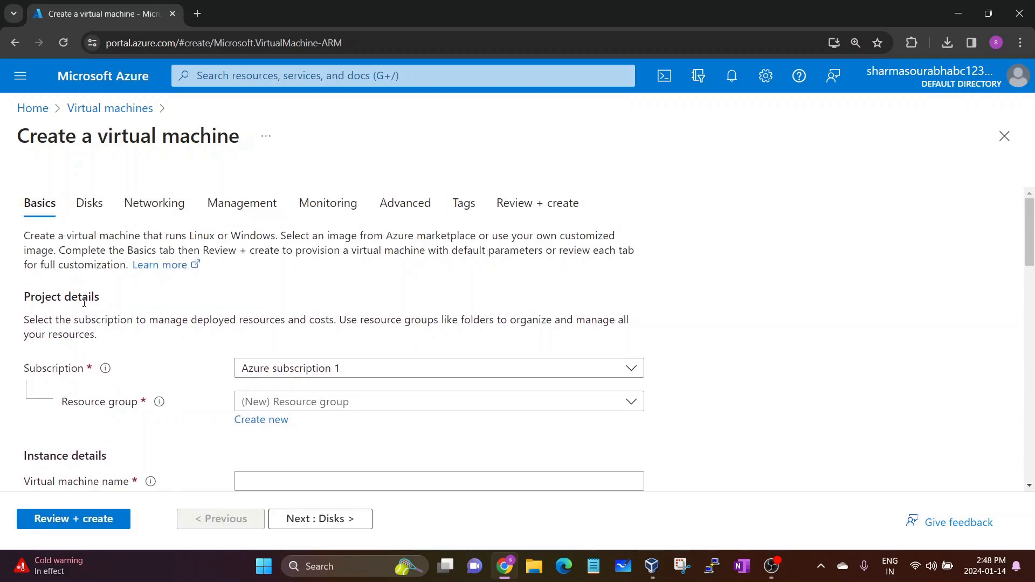
{"action": "scroll", "coordinate": [86, 297], "scroll_direction": "down", "scroll_amount": 2}
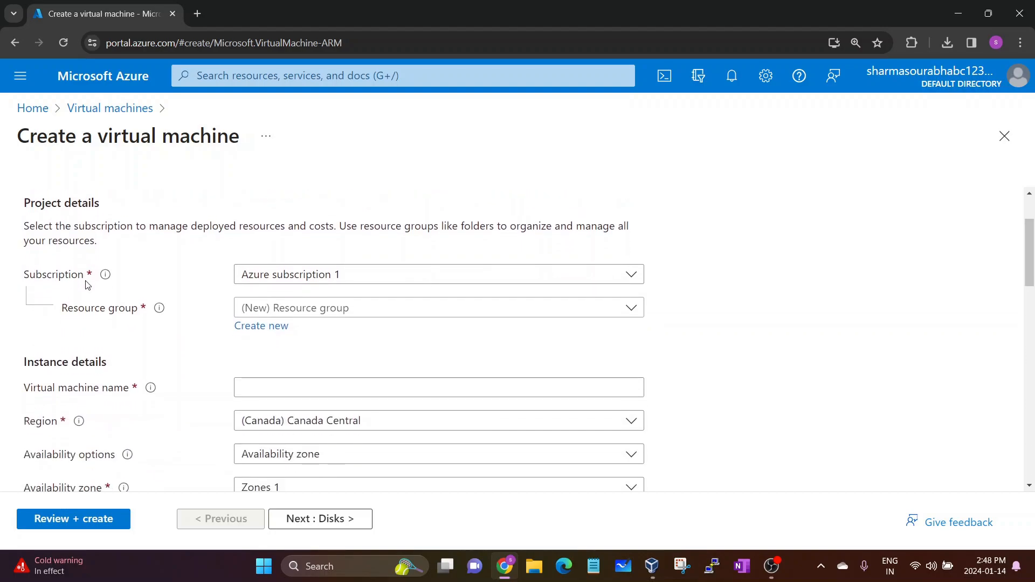
{"action": "scroll", "coordinate": [88, 284], "scroll_direction": "down", "scroll_amount": 1}
{"action": "scroll", "coordinate": [88, 285], "scroll_direction": "up", "scroll_amount": 1}
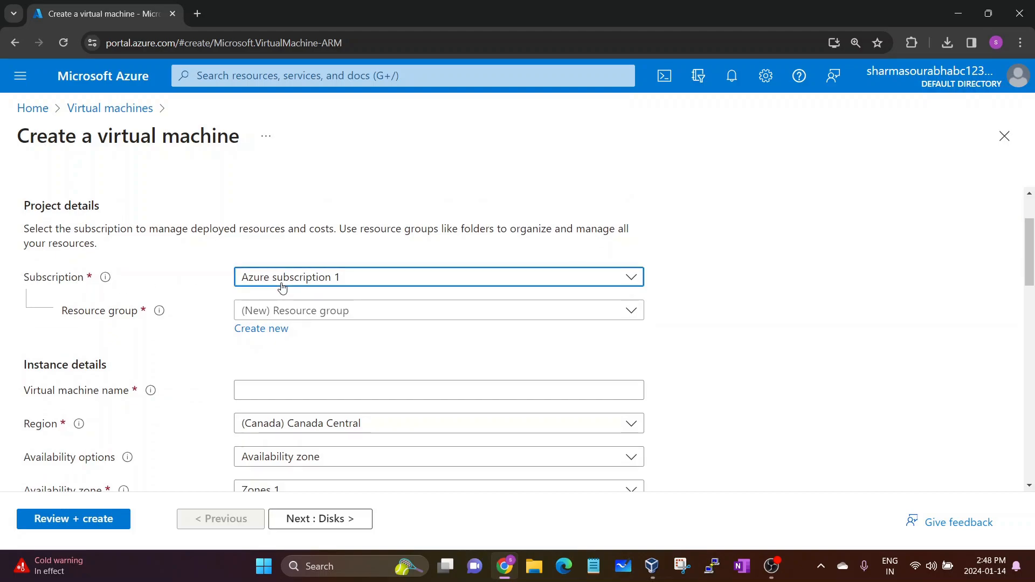
Keep Azure subscription 1 and confirm the Resource group list is empty
{"action": "left_click", "coordinate": [265, 280]}
{"action": "left_click", "coordinate": [172, 306]}
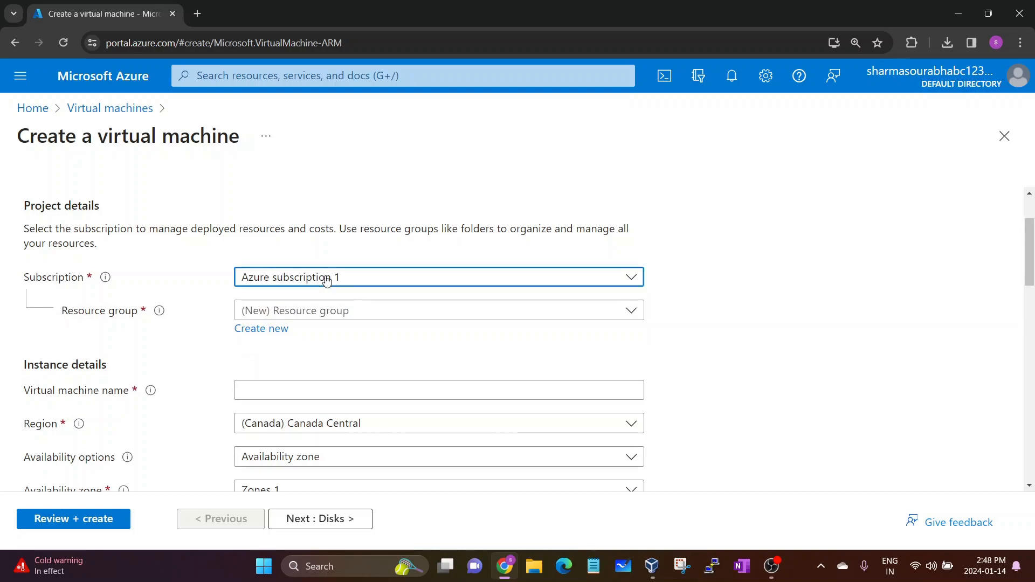
{"action": "left_click", "coordinate": [324, 279]}
{"action": "left_click", "coordinate": [145, 309]}
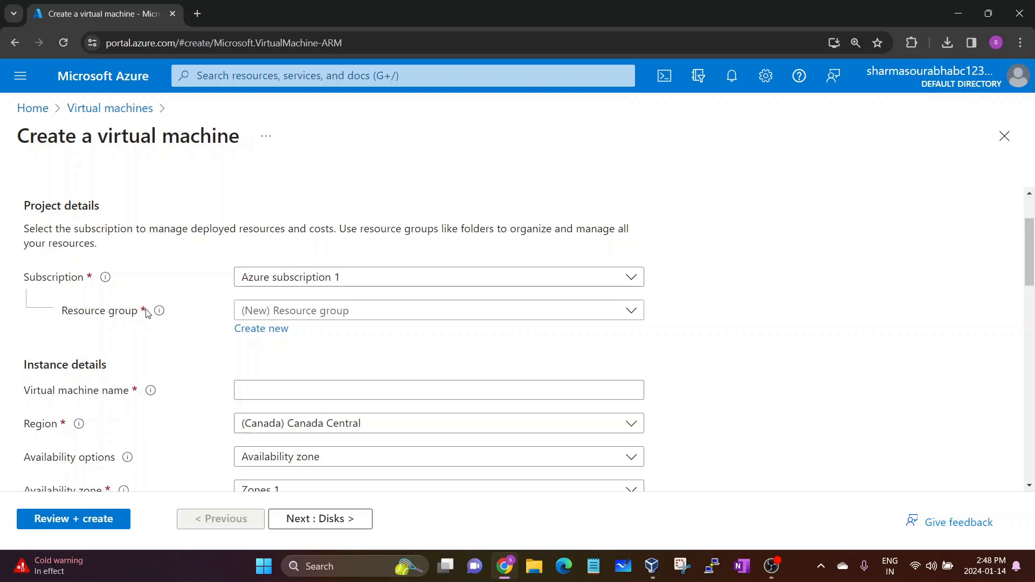
{"action": "left_click", "coordinate": [294, 316]}
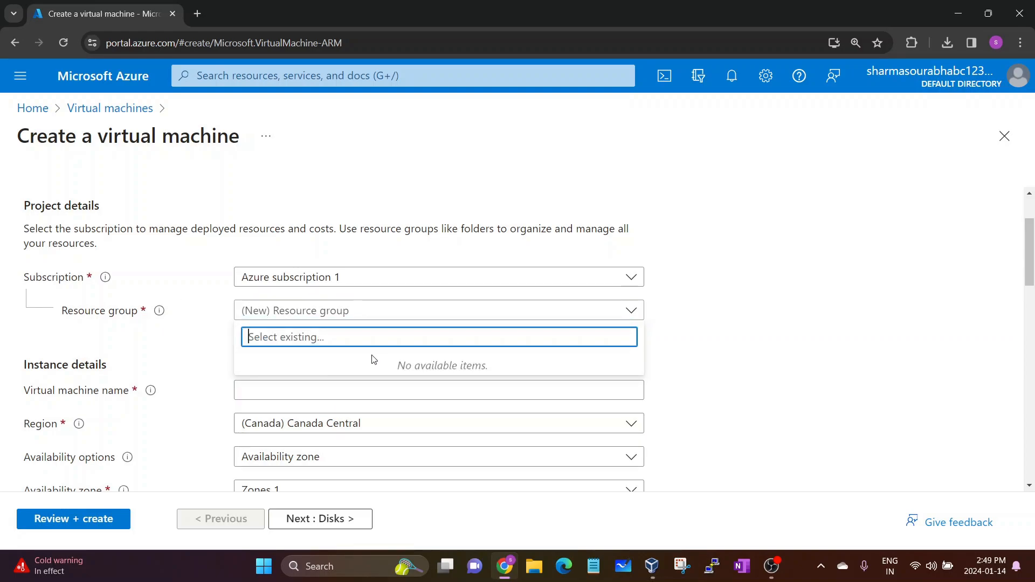
{"action": "left_click", "coordinate": [144, 343]}
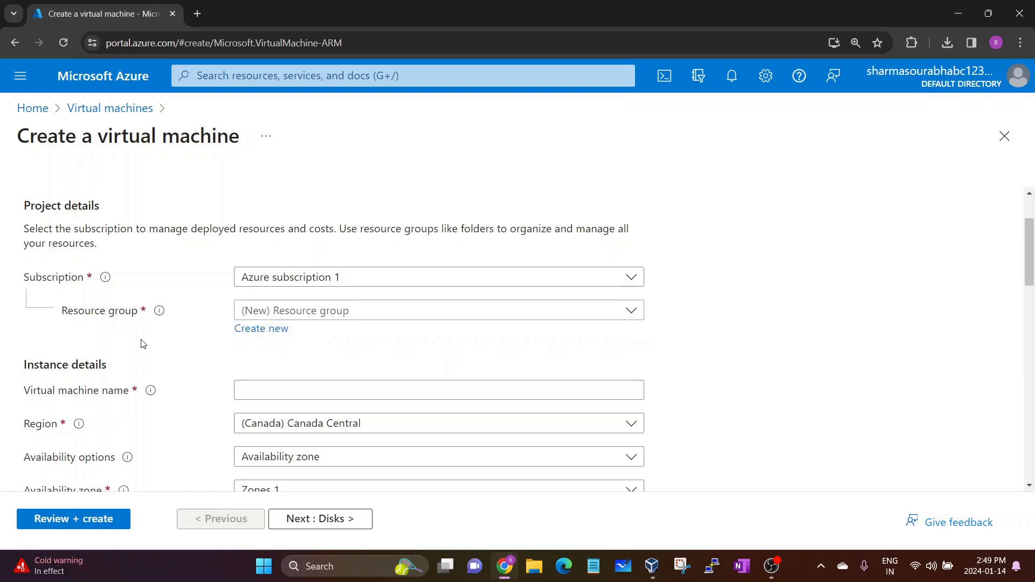
Create a new resource group named Machines for the VM
{"action": "left_click", "coordinate": [261, 330]}
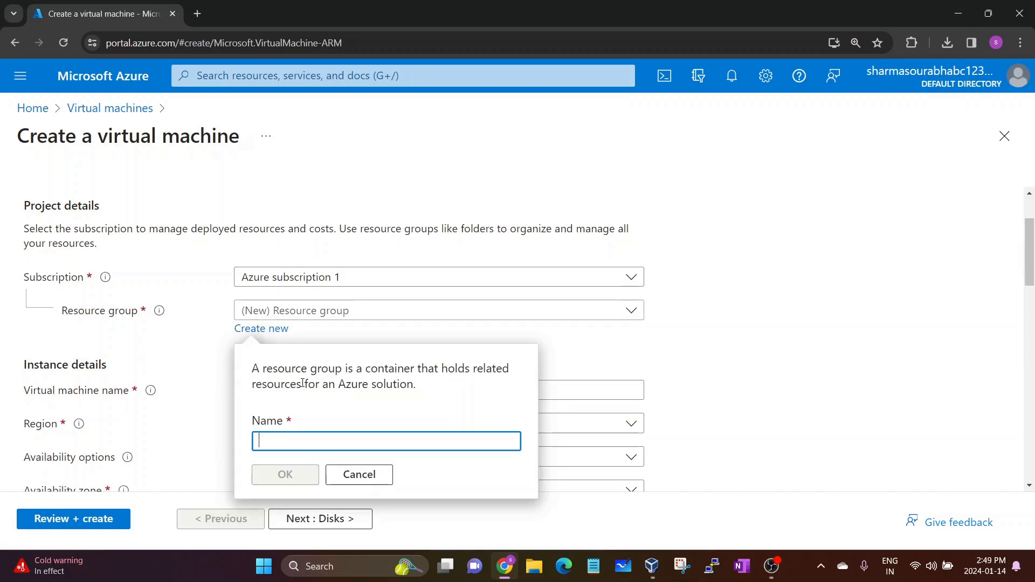
{"action": "type", "text": "Machines"}
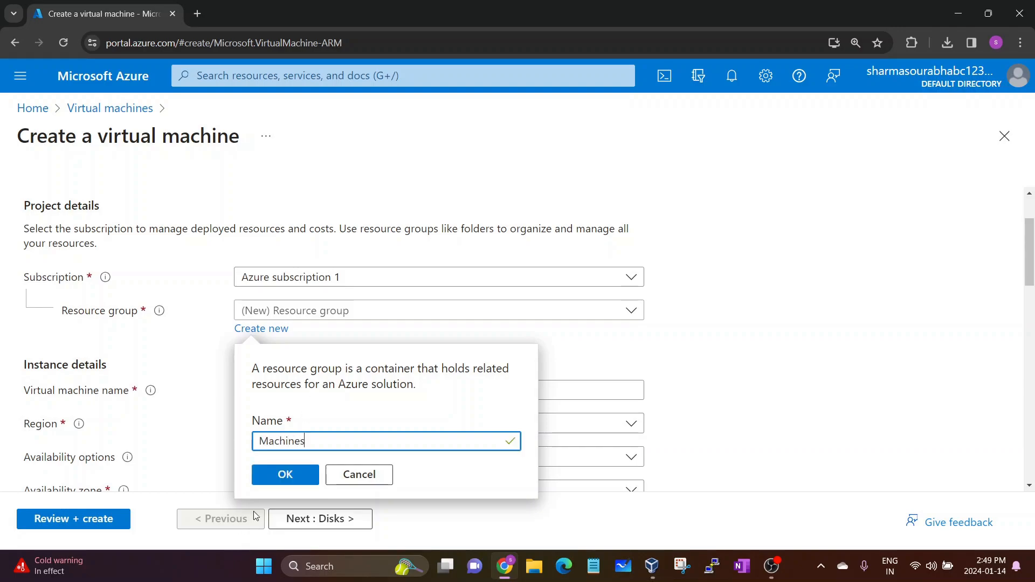
{"action": "left_click", "coordinate": [277, 476]}
{"action": "scroll", "coordinate": [208, 388], "scroll_direction": "down", "scroll_amount": 1}
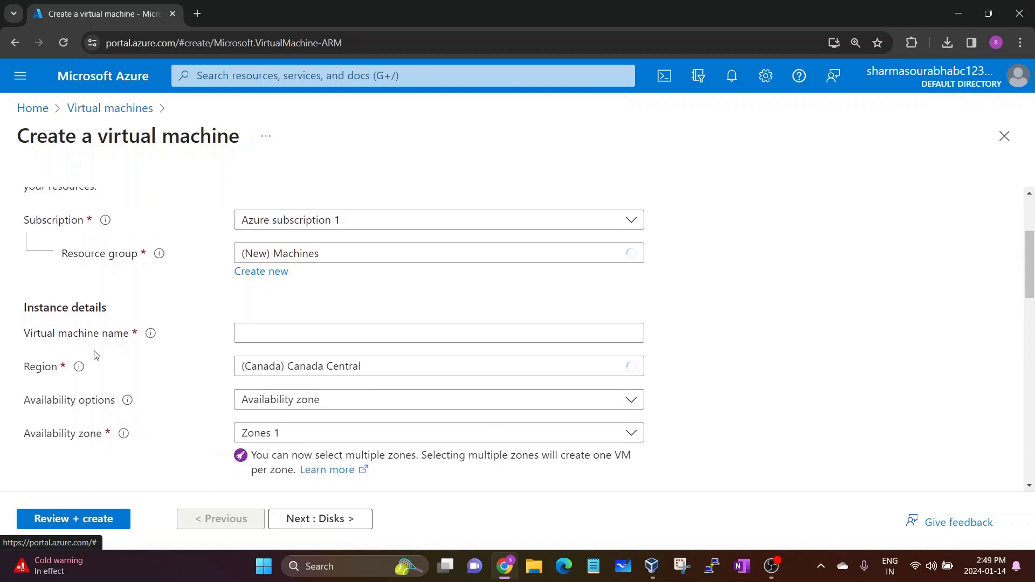
{"action": "left_click_drag", "start_coordinate": [17, 338], "coordinate": [118, 331]}
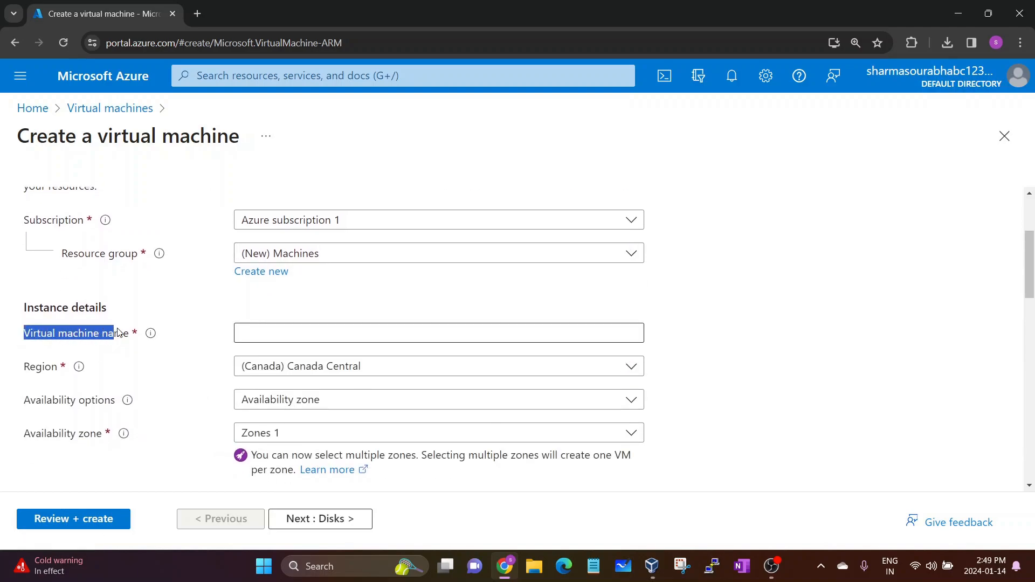
Enter the VM name WindowsServer, removing the space from 'Windows Server'
{"action": "left_click", "coordinate": [118, 333]}
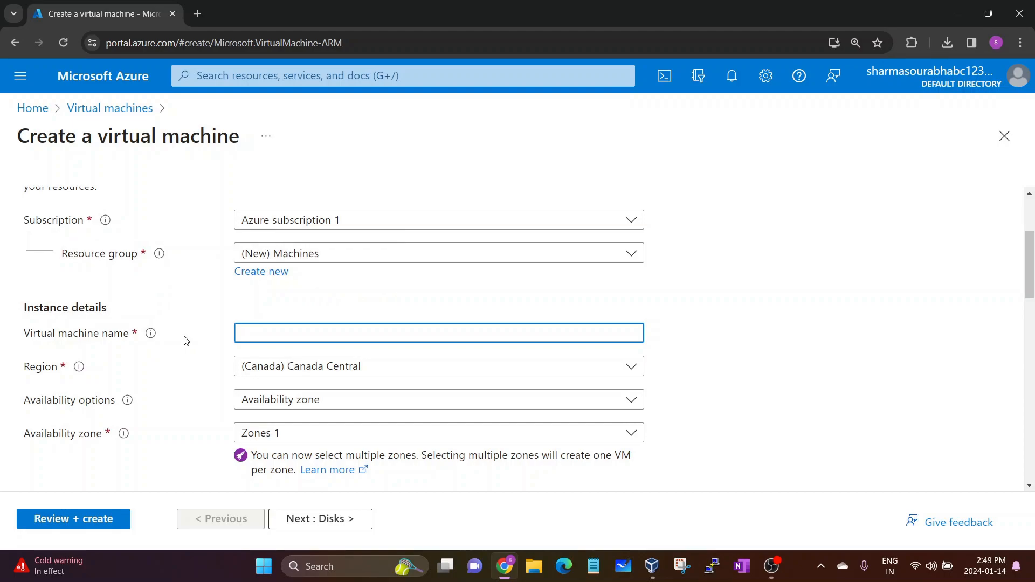
{"action": "type", "text": "Windows "}
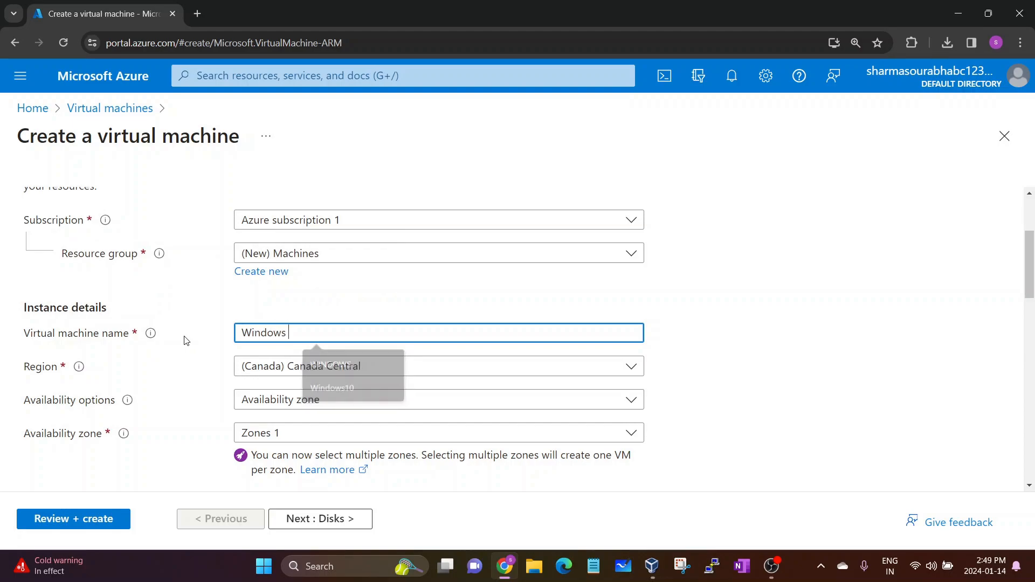
{"action": "type", "text": "Server"}
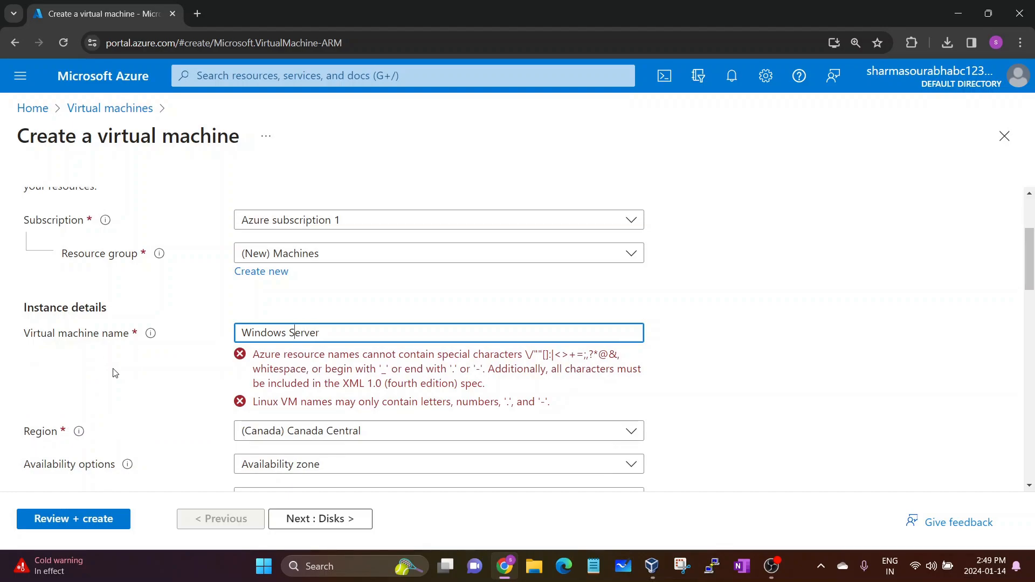
{"action": "key", "text": "BackSpace"}
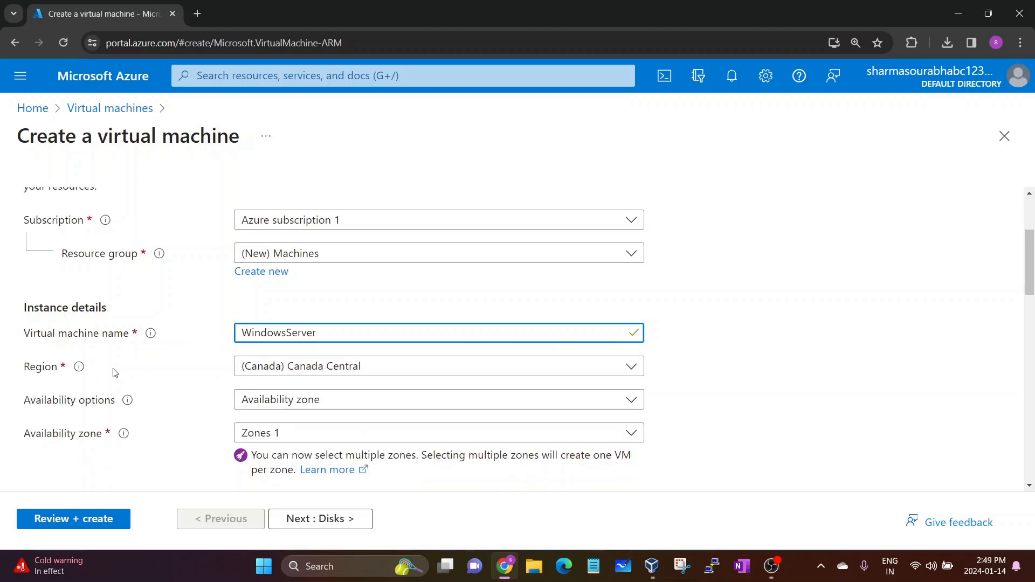
{"action": "left_click", "coordinate": [153, 360]}
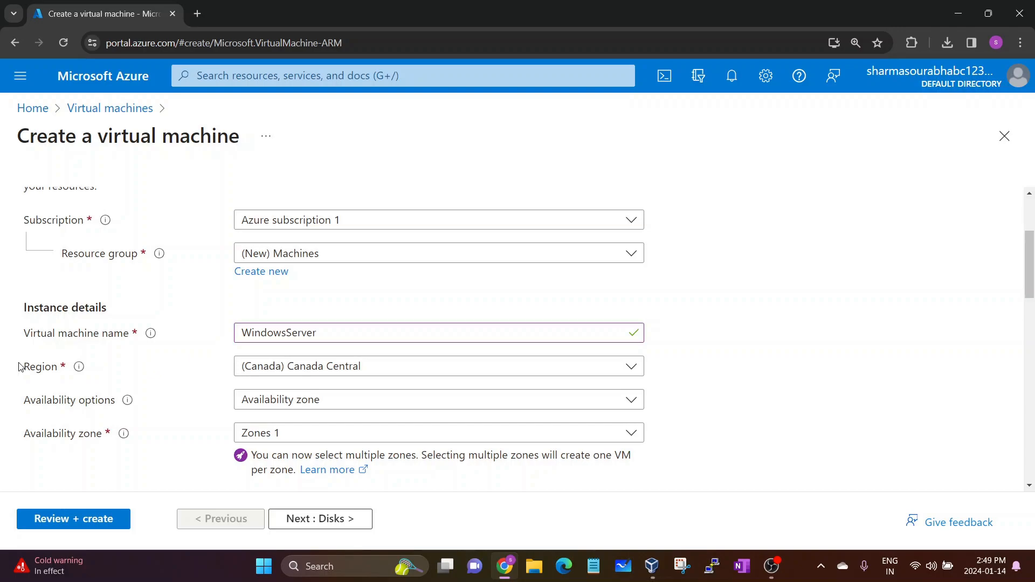
{"action": "scroll", "coordinate": [26, 367], "scroll_direction": "down", "scroll_amount": 1}
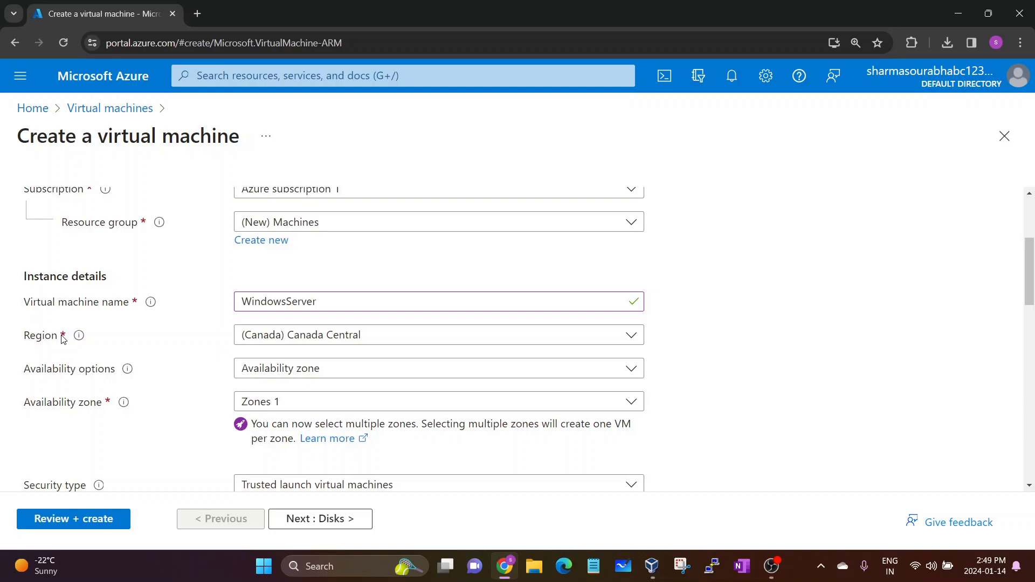
Set the VM region to (Europe) North Europe
{"action": "left_click", "coordinate": [264, 338]}
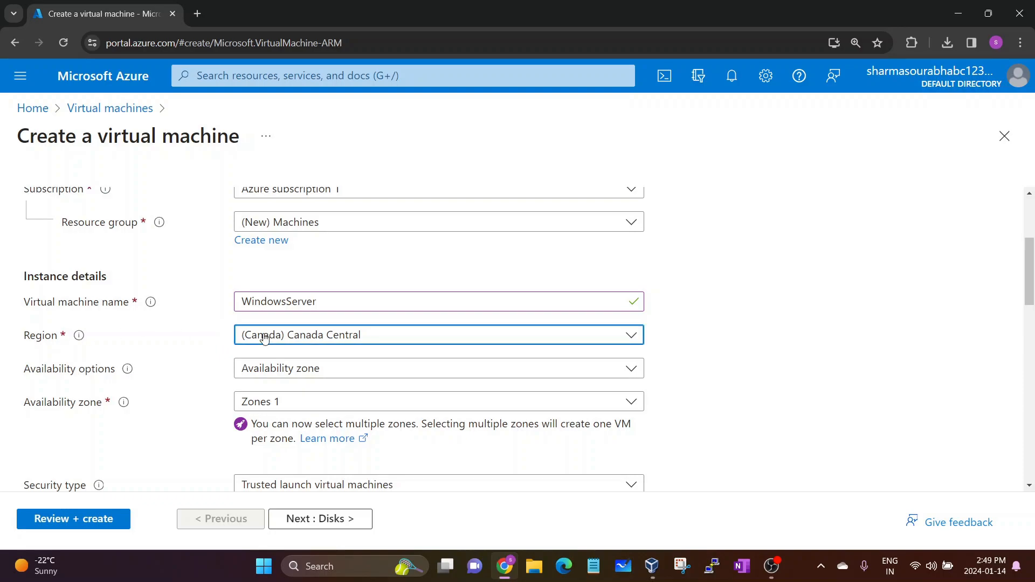
{"action": "scroll", "coordinate": [389, 191], "scroll_direction": "up", "scroll_amount": 4}
{"action": "scroll", "coordinate": [390, 193], "scroll_direction": "up", "scroll_amount": 2}
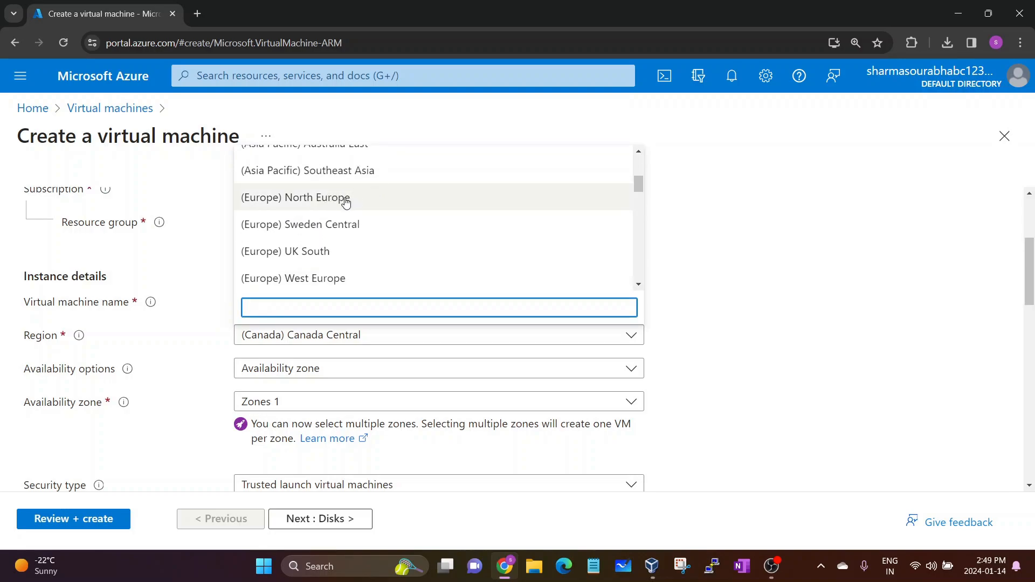
{"action": "left_click", "coordinate": [345, 203]}
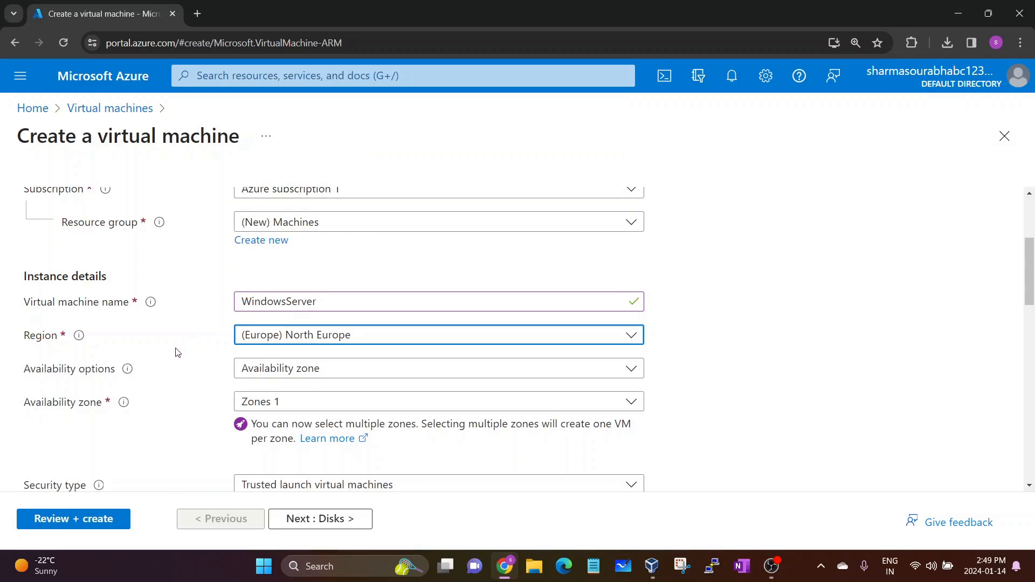
Choose No infrastructure redundancy required and set Security type to Standard
{"action": "left_click", "coordinate": [286, 375]}
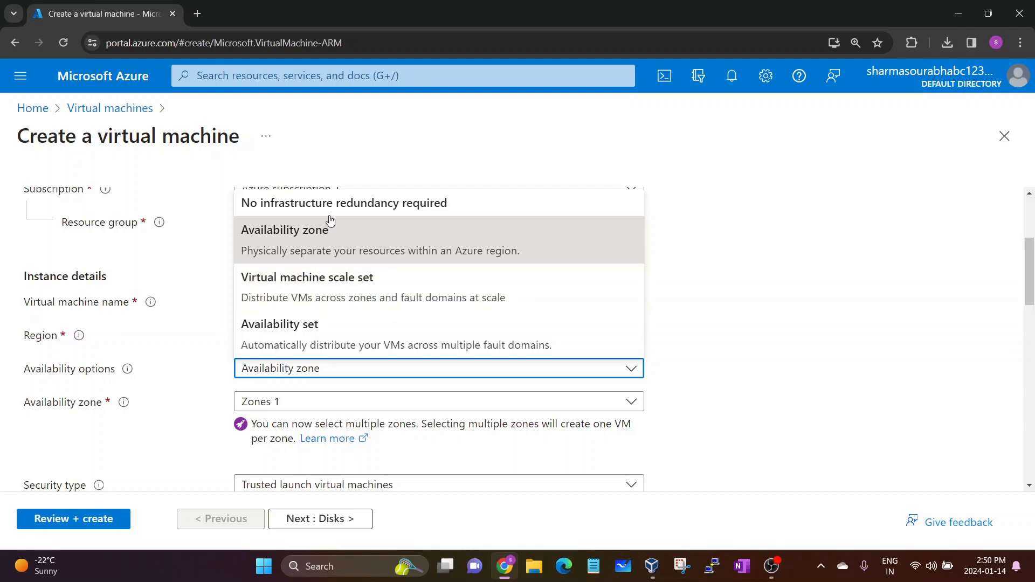
{"action": "left_click", "coordinate": [361, 208]}
{"action": "scroll", "coordinate": [324, 301], "scroll_direction": "down", "scroll_amount": 2}
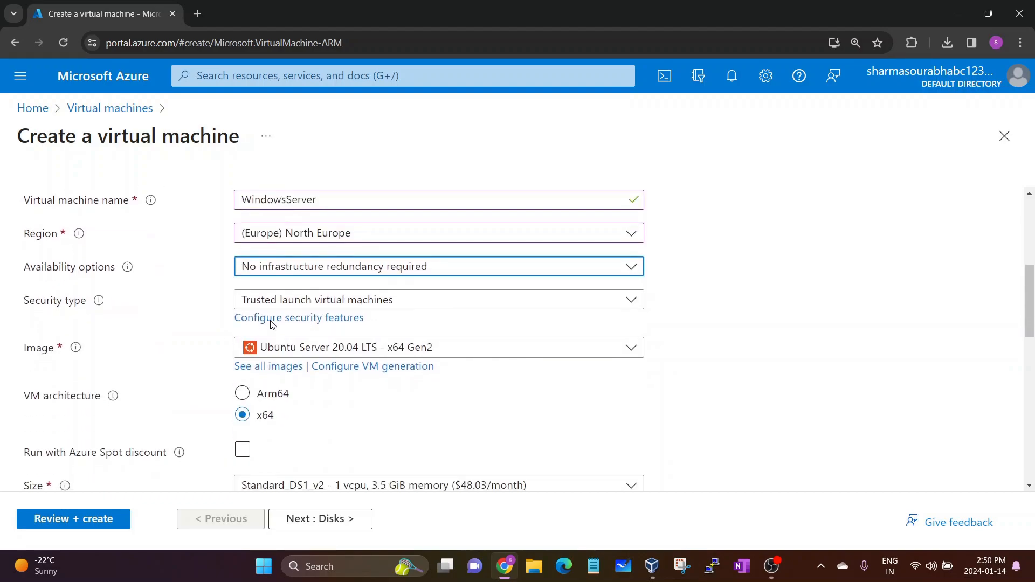
{"action": "left_click", "coordinate": [324, 301]}
{"action": "left_click", "coordinate": [316, 327]}
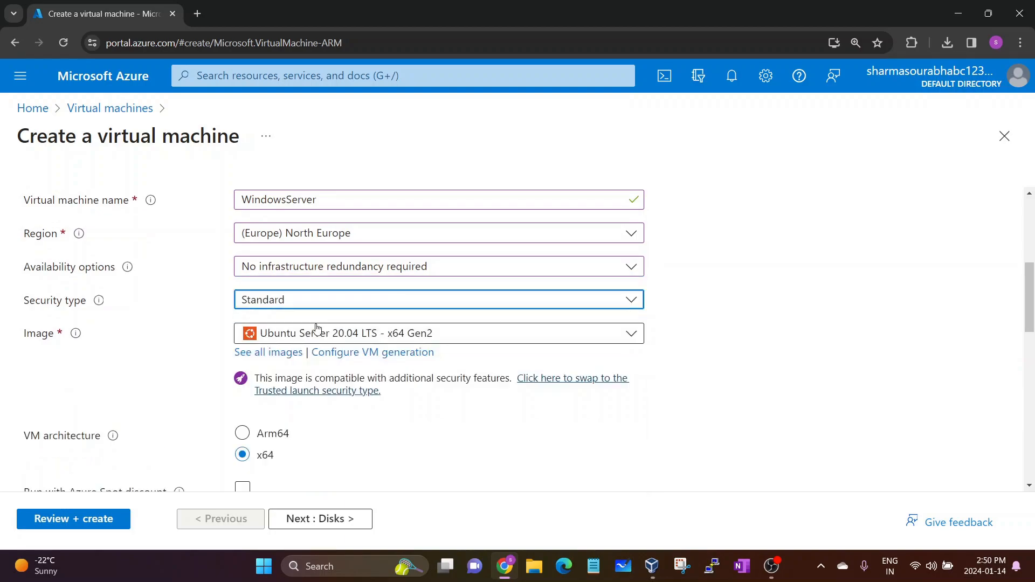
{"action": "left_click", "coordinate": [236, 334]}
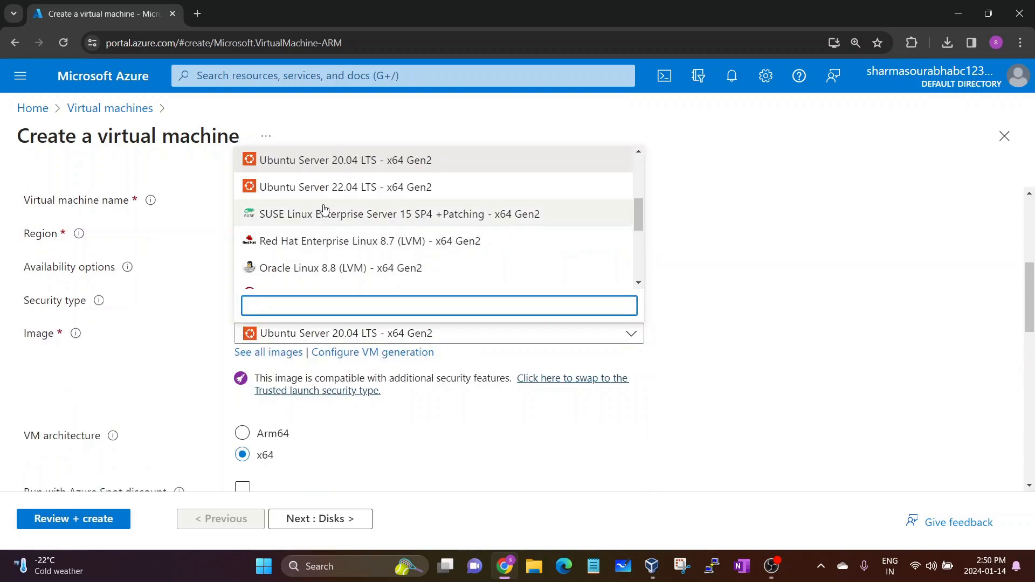
Select the Windows 10 Pro, version 22H2 - x64 Gen2 image, keeping size Standard_DS1_v2
{"action": "scroll", "coordinate": [323, 209], "scroll_direction": "up", "scroll_amount": 3}
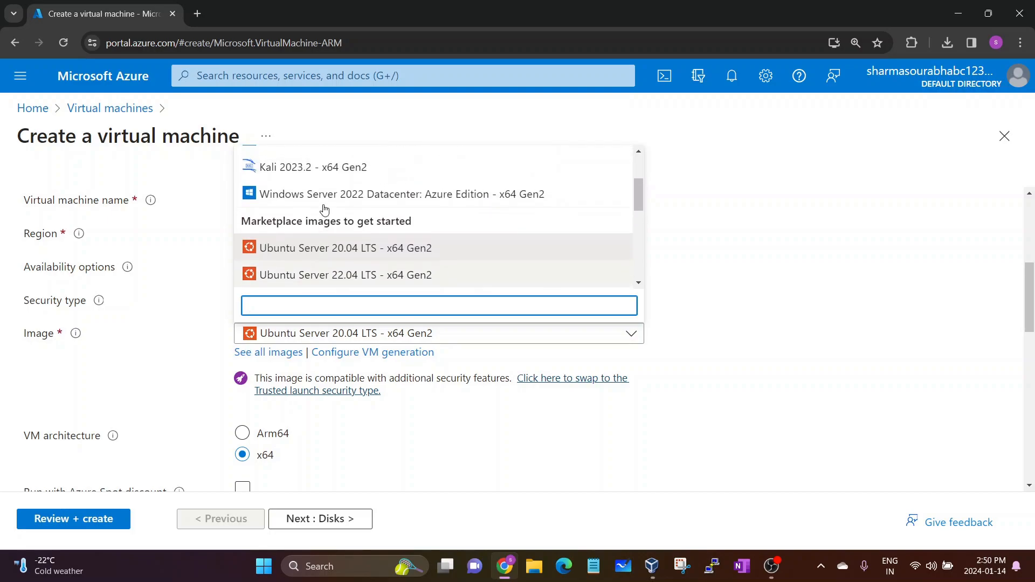
{"action": "left_click", "coordinate": [148, 334]}
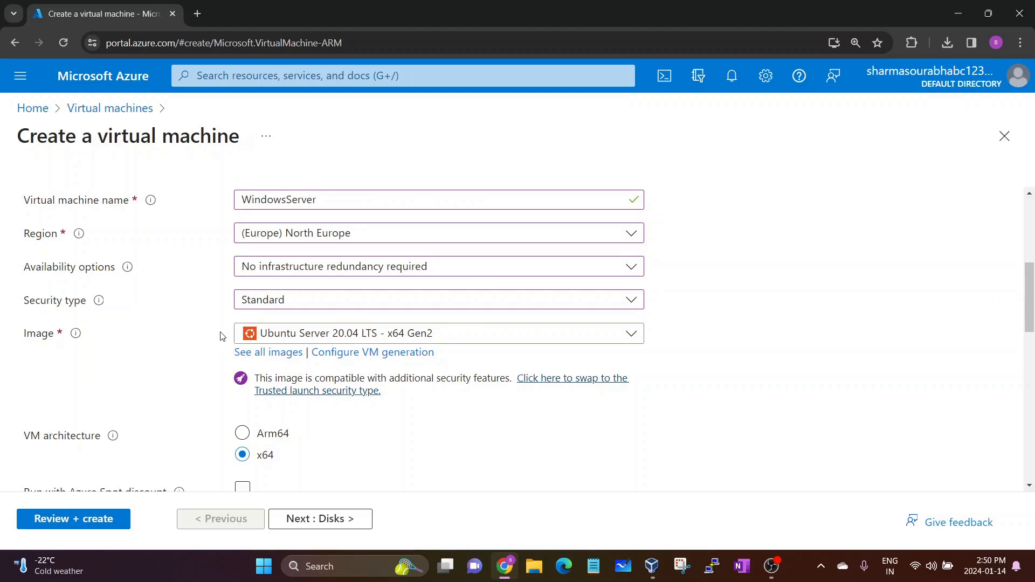
{"action": "left_click", "coordinate": [263, 334]}
{"action": "scroll", "coordinate": [332, 227], "scroll_direction": "up", "scroll_amount": 5}
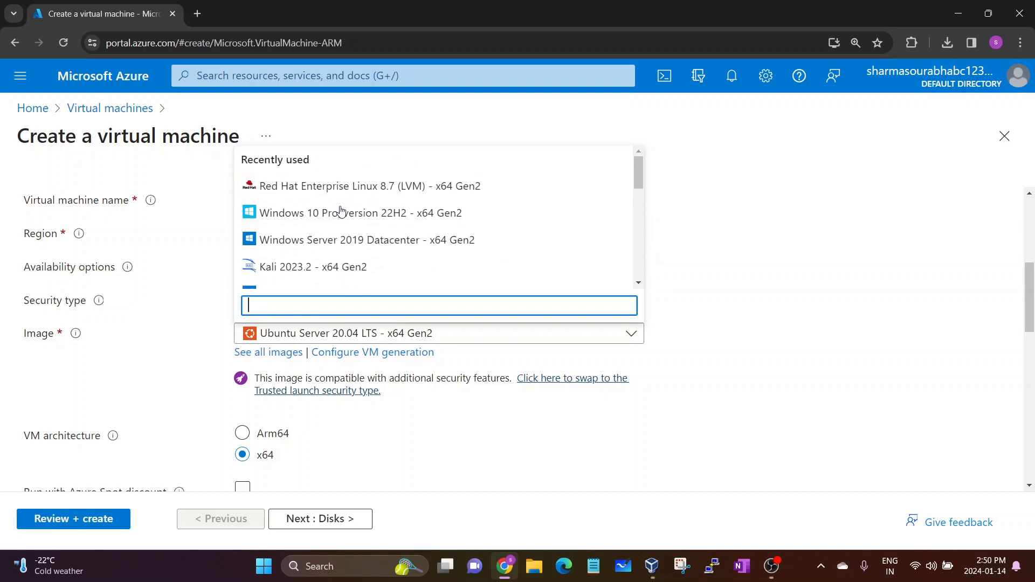
{"action": "left_click", "coordinate": [330, 219]}
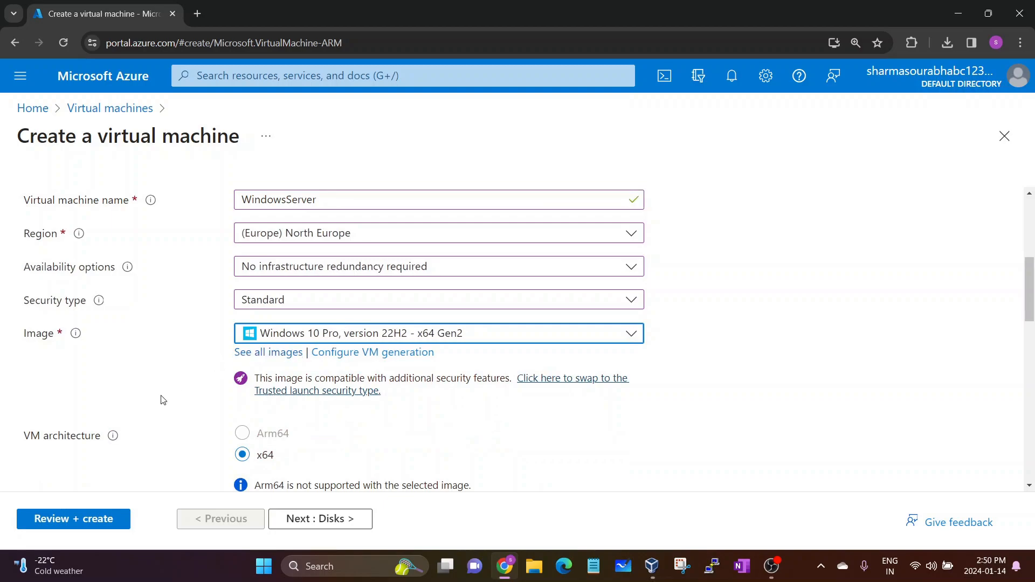
{"action": "scroll", "coordinate": [162, 399], "scroll_direction": "down", "scroll_amount": 2}
{"action": "left_click", "coordinate": [35, 319]}
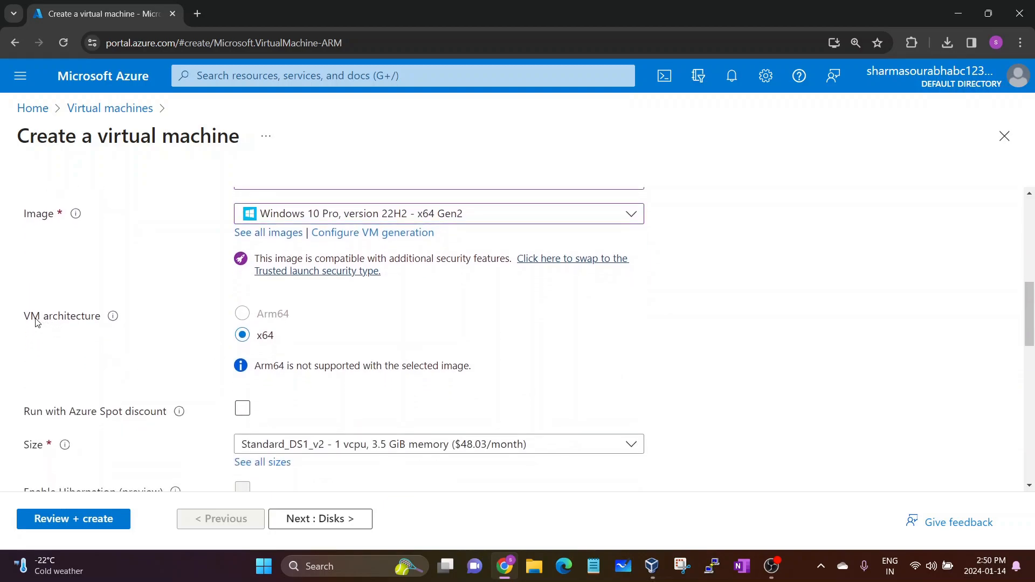
{"action": "left_click_drag", "start_coordinate": [182, 331], "coordinate": [243, 343]}
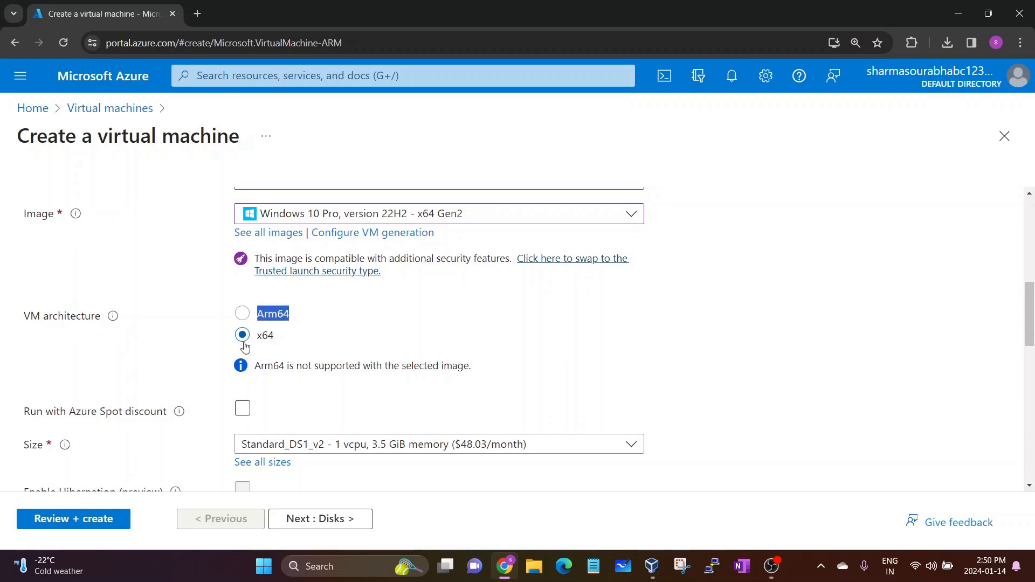
{"action": "left_click", "coordinate": [183, 348]}
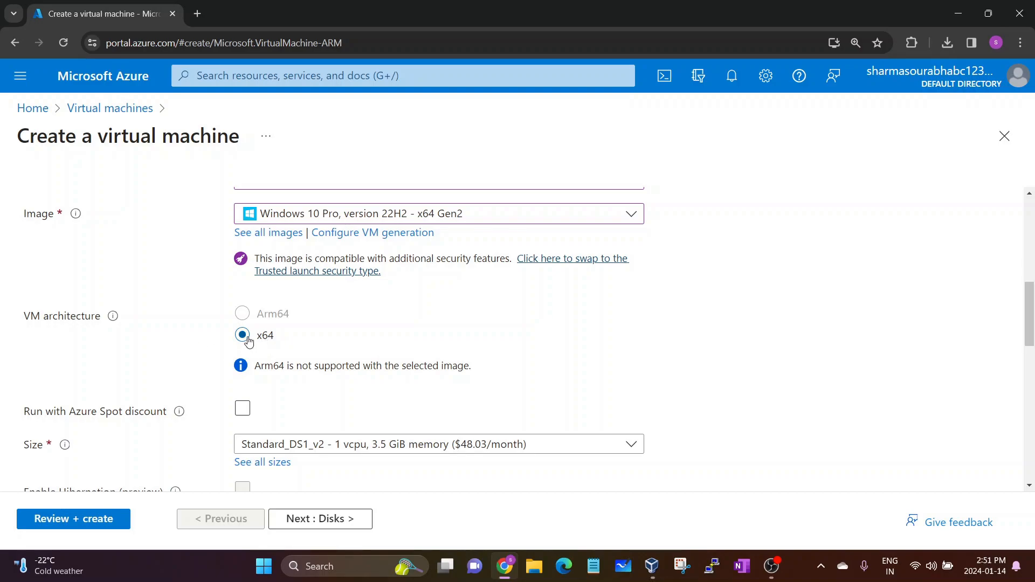
{"action": "scroll", "coordinate": [173, 387], "scroll_direction": "down", "scroll_amount": 2}
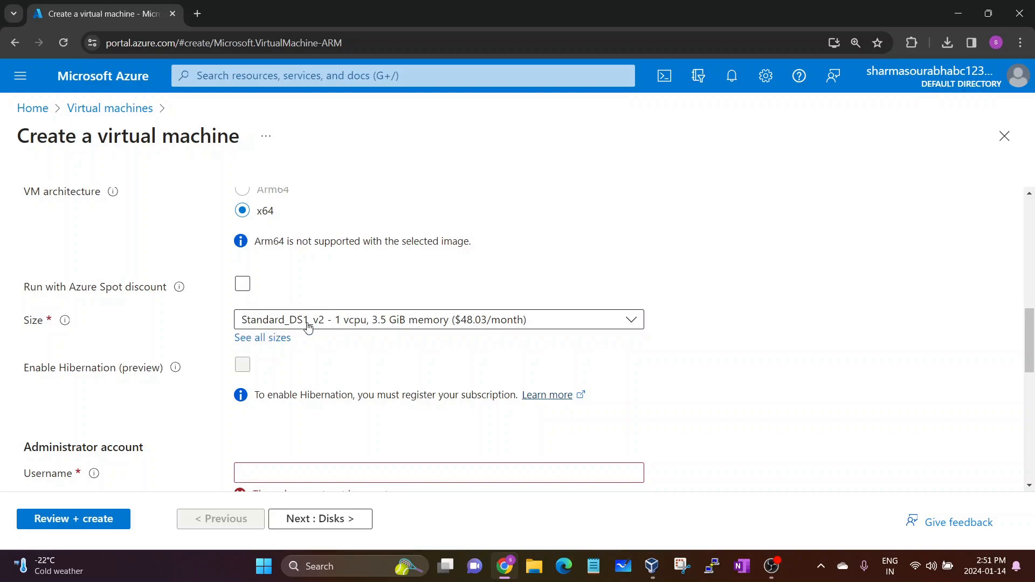
{"action": "left_click", "coordinate": [402, 328]}
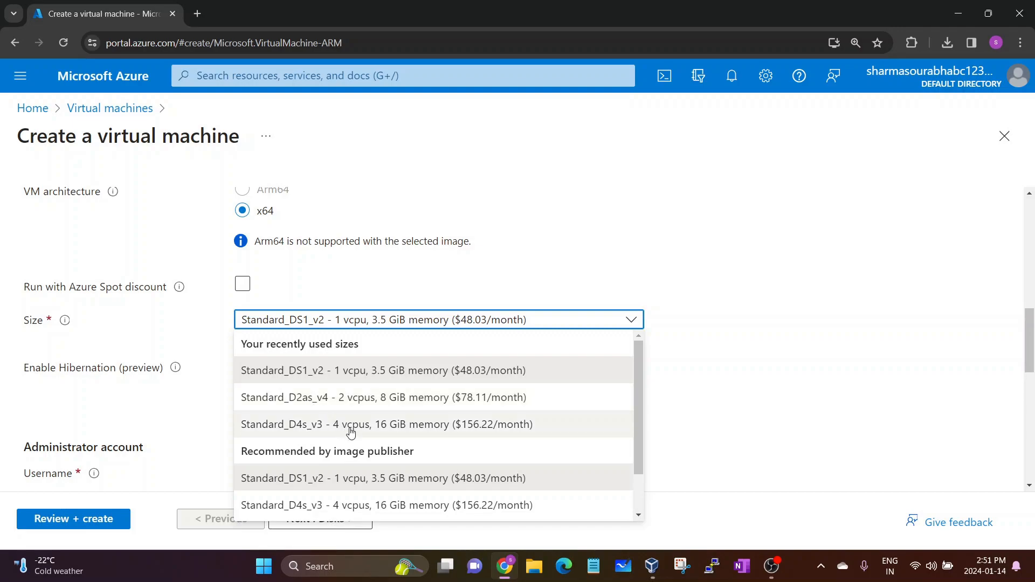
{"action": "scroll", "coordinate": [354, 438], "scroll_direction": "down", "scroll_amount": 1}
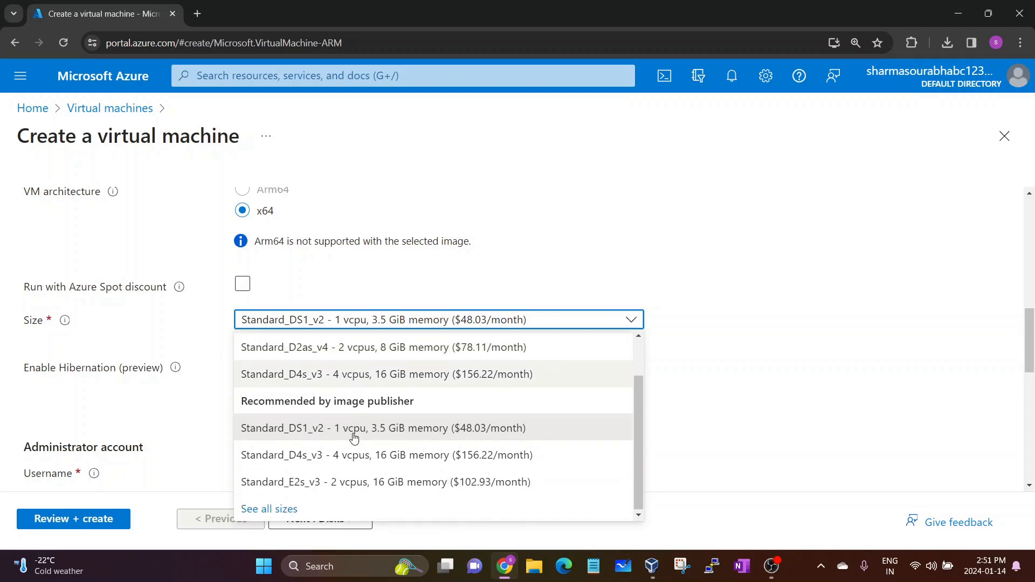
{"action": "scroll", "coordinate": [354, 438], "scroll_direction": "up", "scroll_amount": 1}
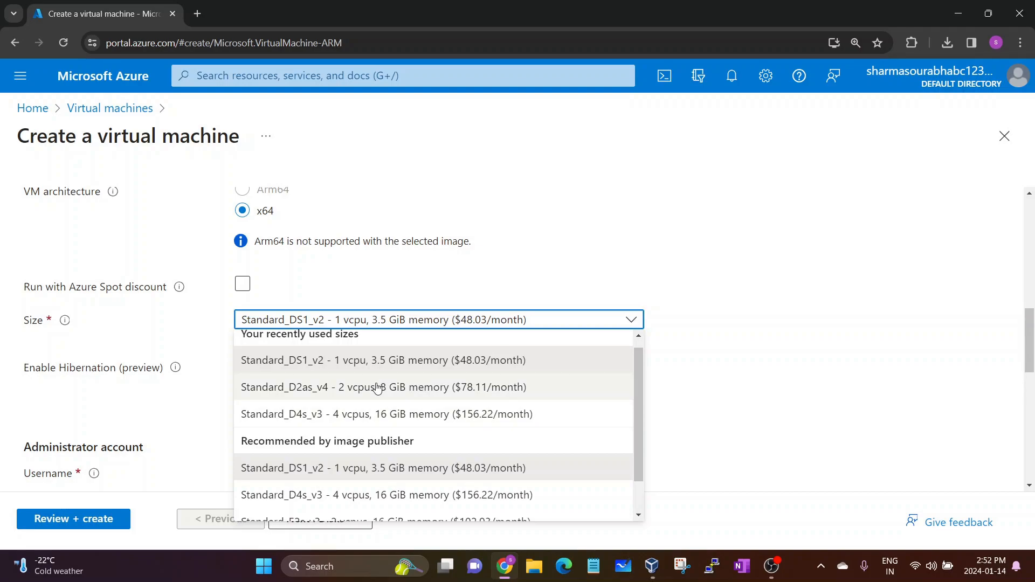
{"action": "scroll", "coordinate": [438, 455], "scroll_direction": "down", "scroll_amount": 1}
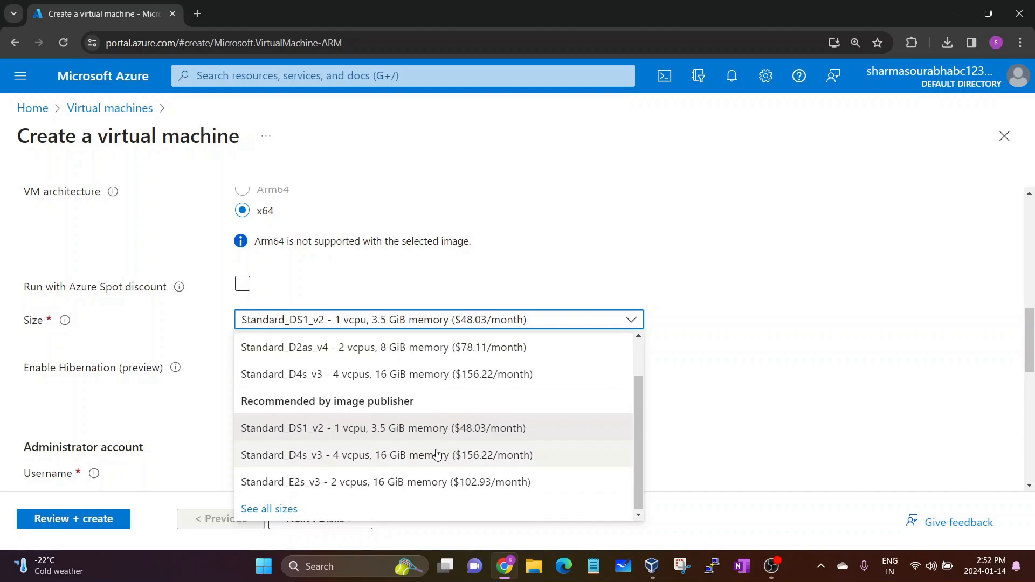
{"action": "scroll", "coordinate": [437, 454], "scroll_direction": "up", "scroll_amount": 1}
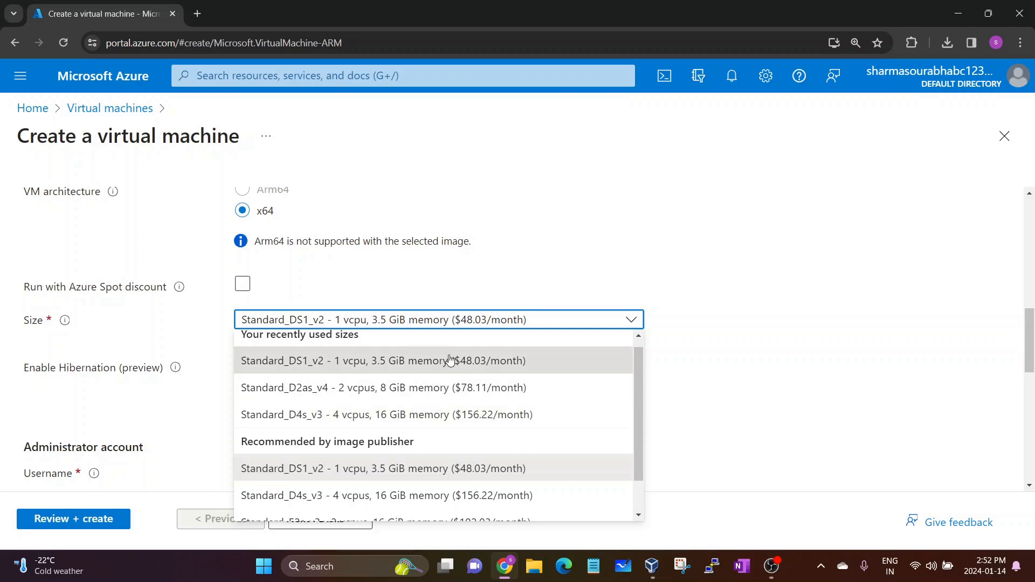
{"action": "left_click", "coordinate": [380, 360]}
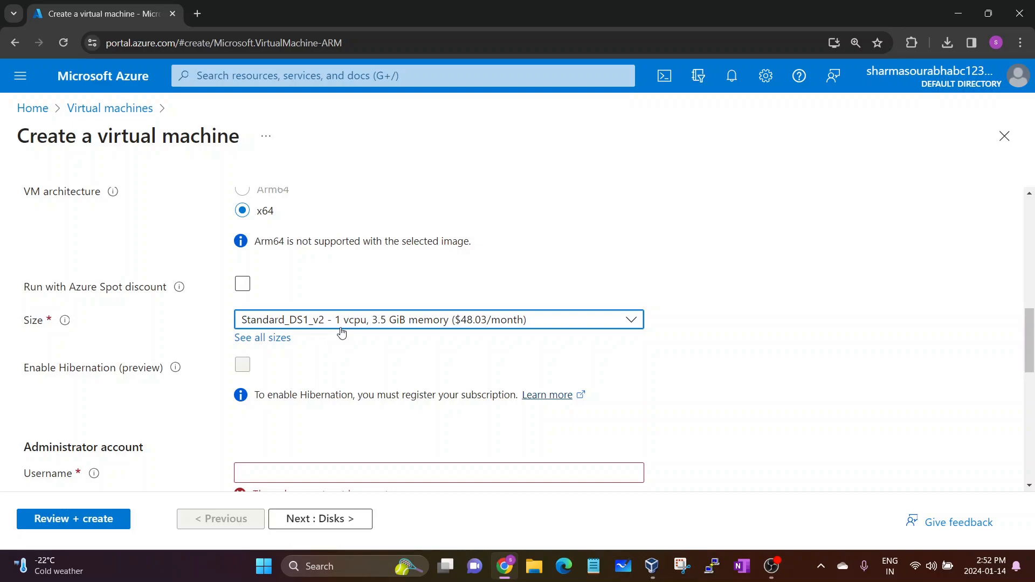
Fill the administrator username from the saved suggestion
{"action": "scroll", "coordinate": [367, 354], "scroll_direction": "down", "scroll_amount": 2}
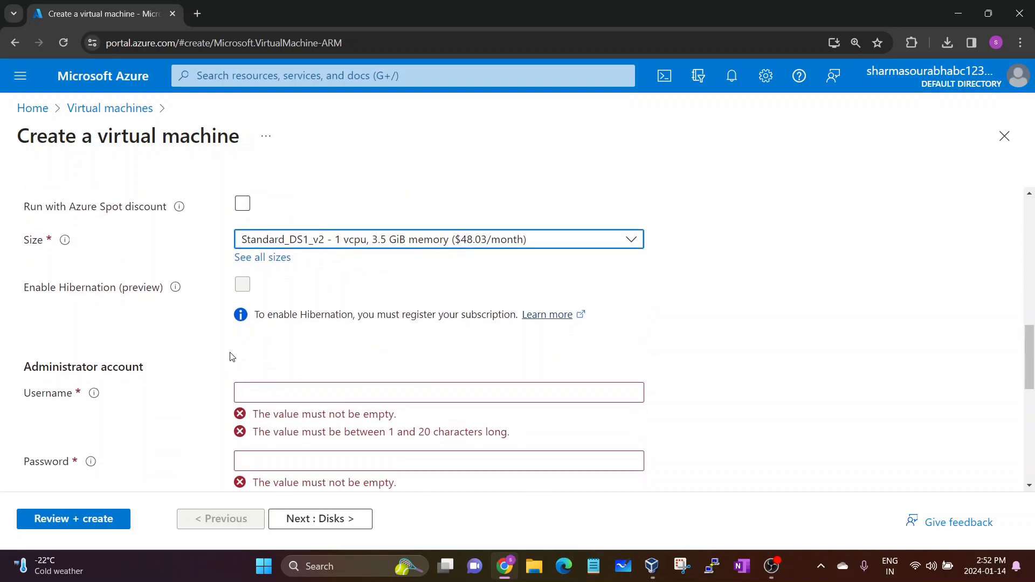
{"action": "scroll", "coordinate": [199, 380], "scroll_direction": "down", "scroll_amount": 1}
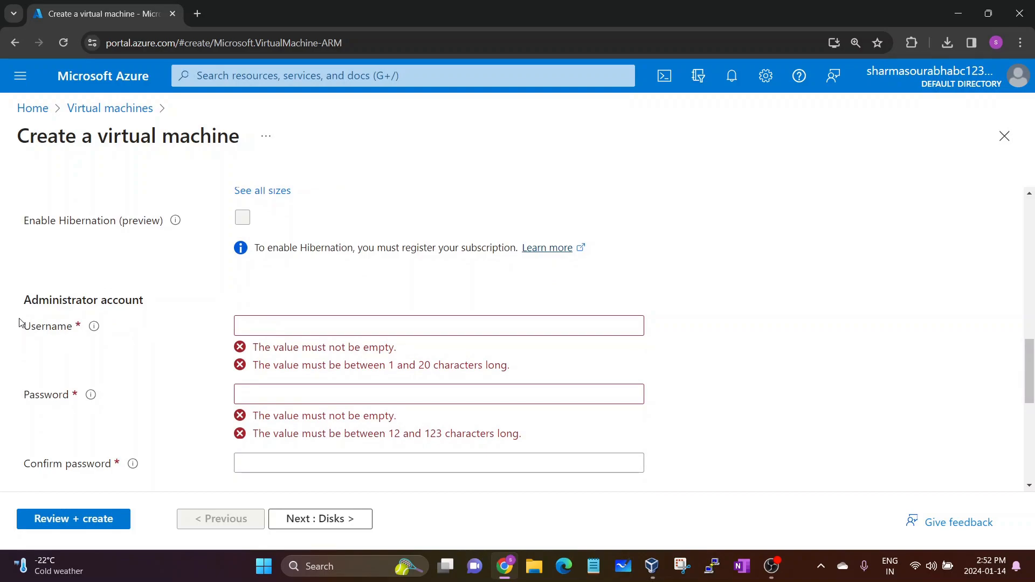
{"action": "left_click_drag", "start_coordinate": [22, 326], "coordinate": [77, 331]}
{"action": "left_click_drag", "start_coordinate": [25, 395], "coordinate": [70, 397]}
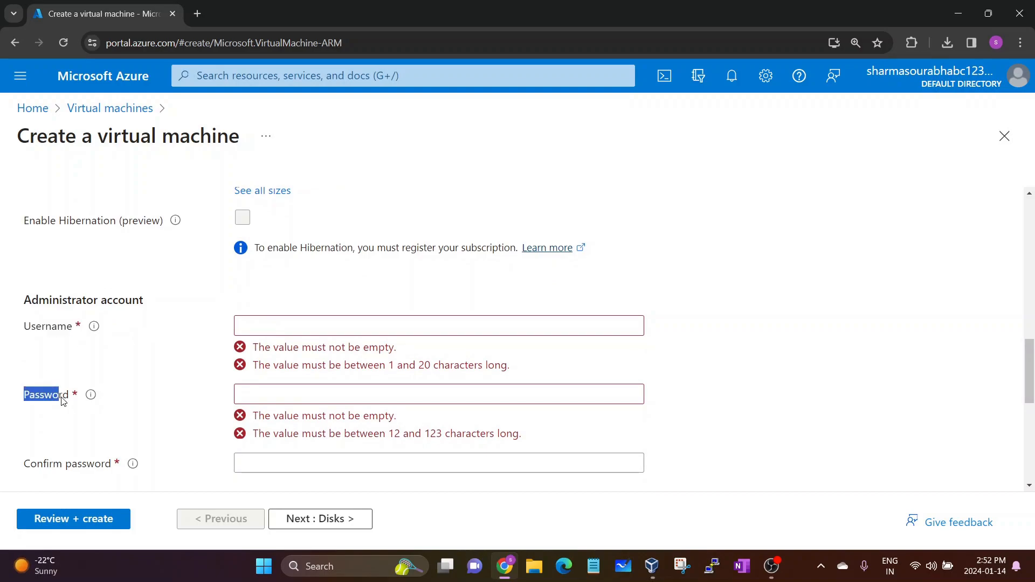
{"action": "left_click", "coordinate": [173, 384]}
{"action": "left_click", "coordinate": [297, 332]}
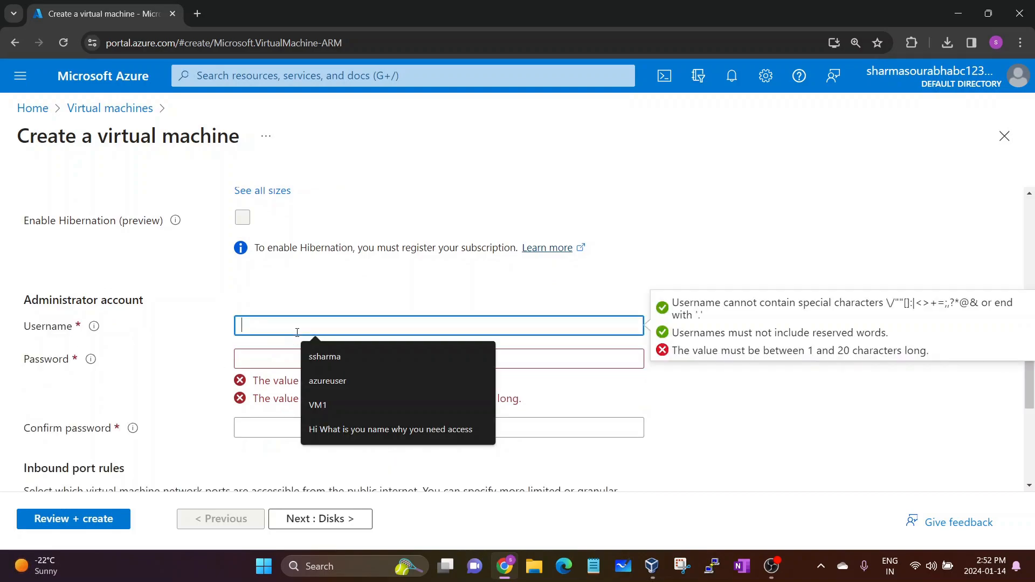
{"action": "left_click", "coordinate": [333, 363]}
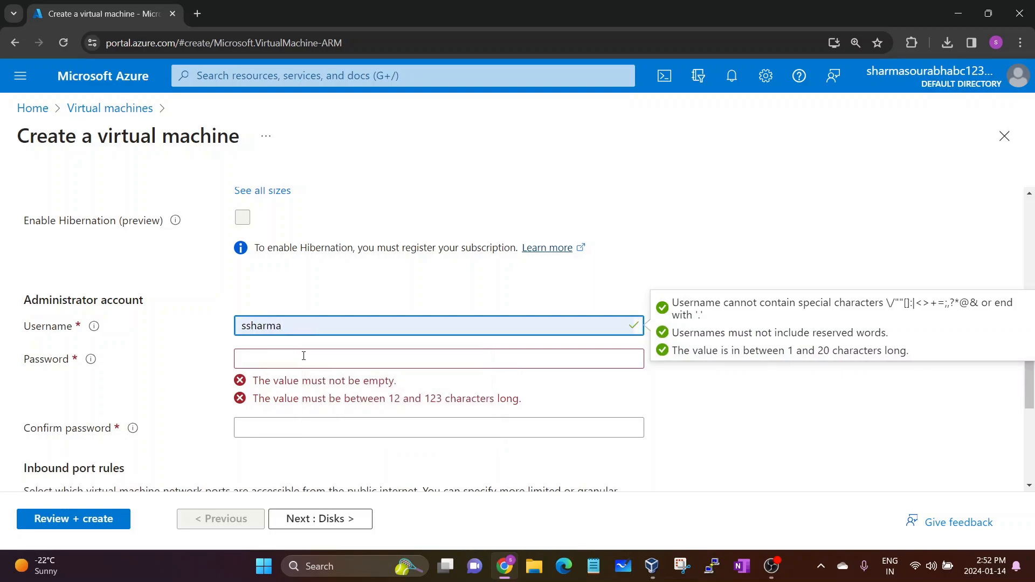
Enter the administrator password and type it again to confirm
{"action": "left_click", "coordinate": [304, 356]}
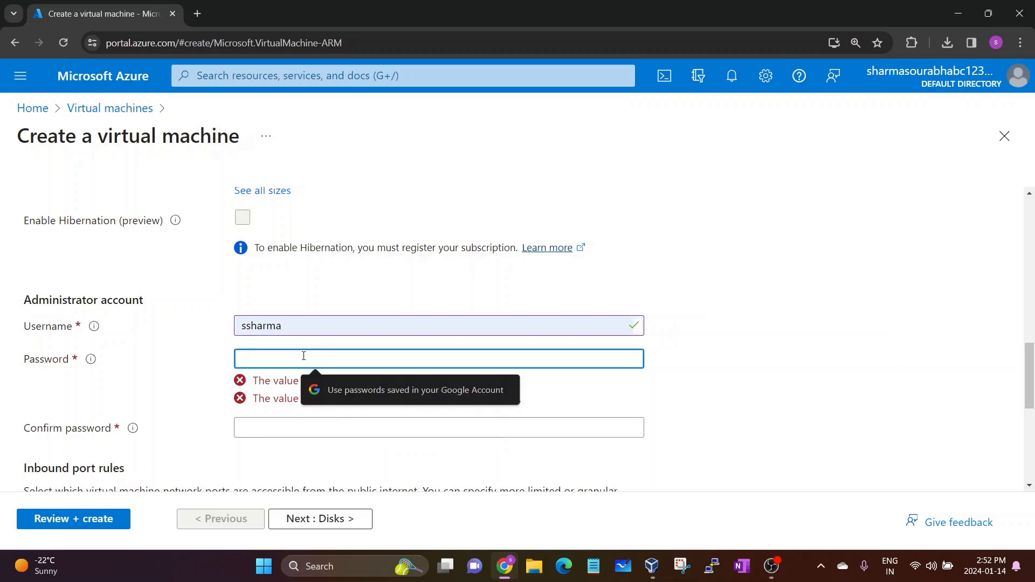
{"action": "type", "text": "••••••••••••"}
{"action": "key", "text": "Tab"}
{"action": "type", "text": "••••••••••••"}
Allow only RDP (3389) as the selected public inbound port
{"action": "scroll", "coordinate": [303, 356], "scroll_direction": "down", "scroll_amount": 3}
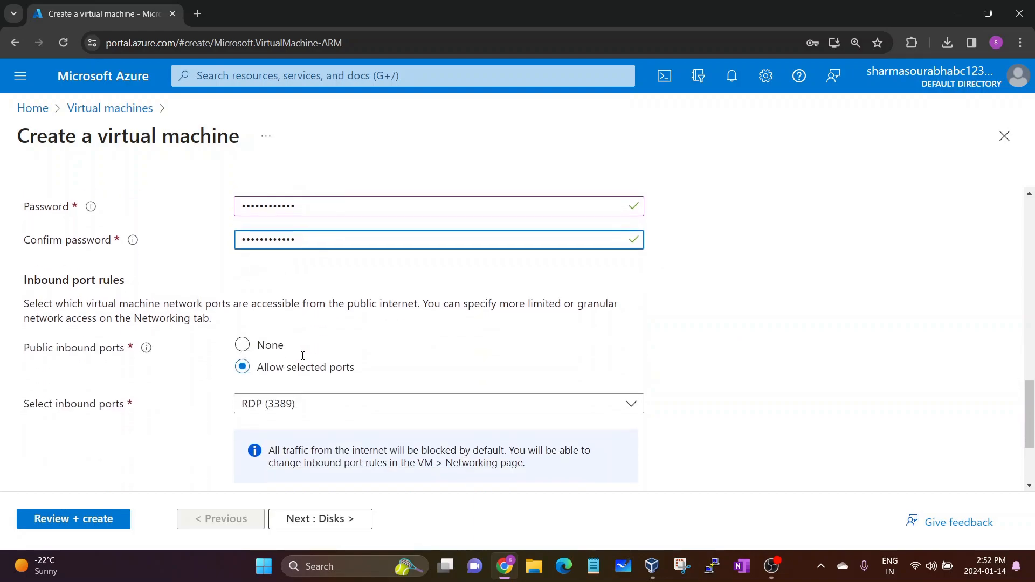
{"action": "scroll", "coordinate": [216, 337], "scroll_direction": "down", "scroll_amount": 1}
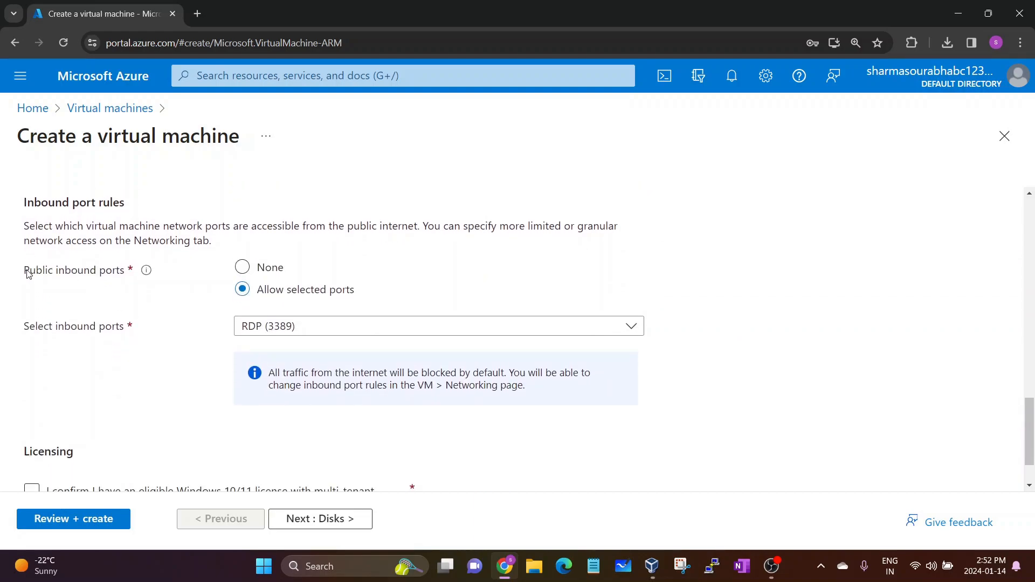
{"action": "left_click_drag", "start_coordinate": [26, 270], "coordinate": [132, 274]}
{"action": "left_click", "coordinate": [131, 274]}
{"action": "left_click", "coordinate": [246, 273]}
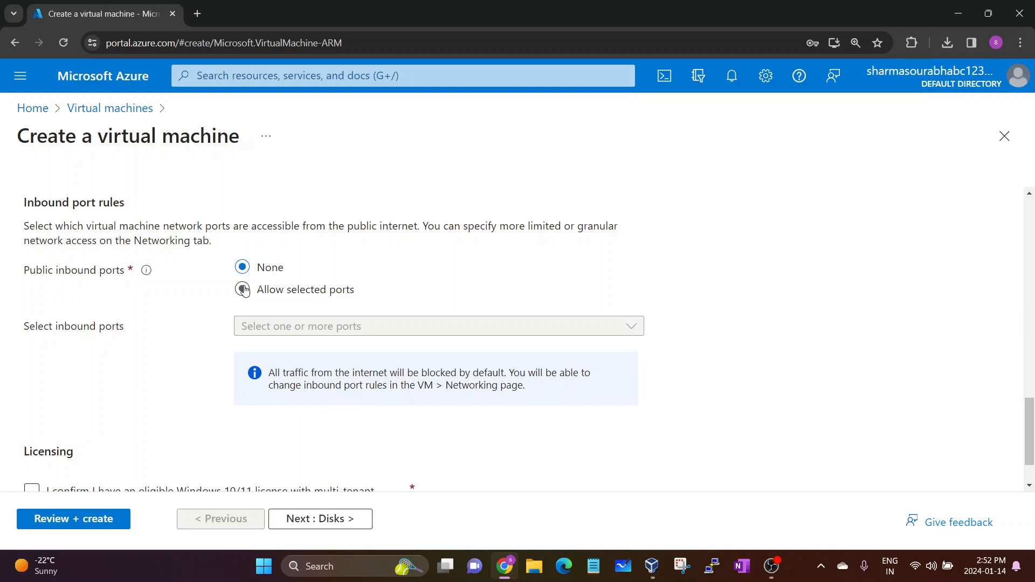
{"action": "left_click", "coordinate": [244, 290]}
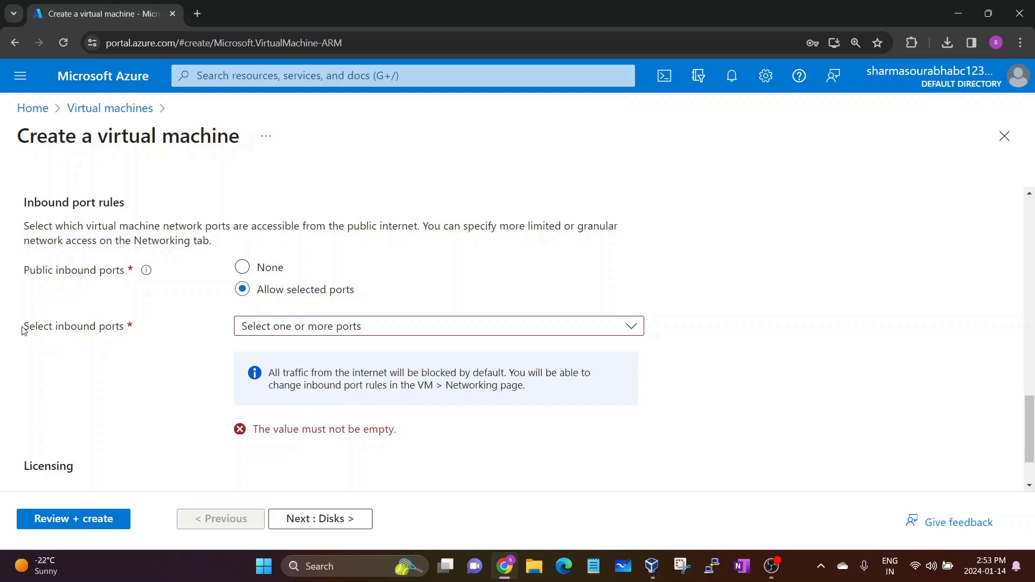
{"action": "left_click", "coordinate": [281, 329]}
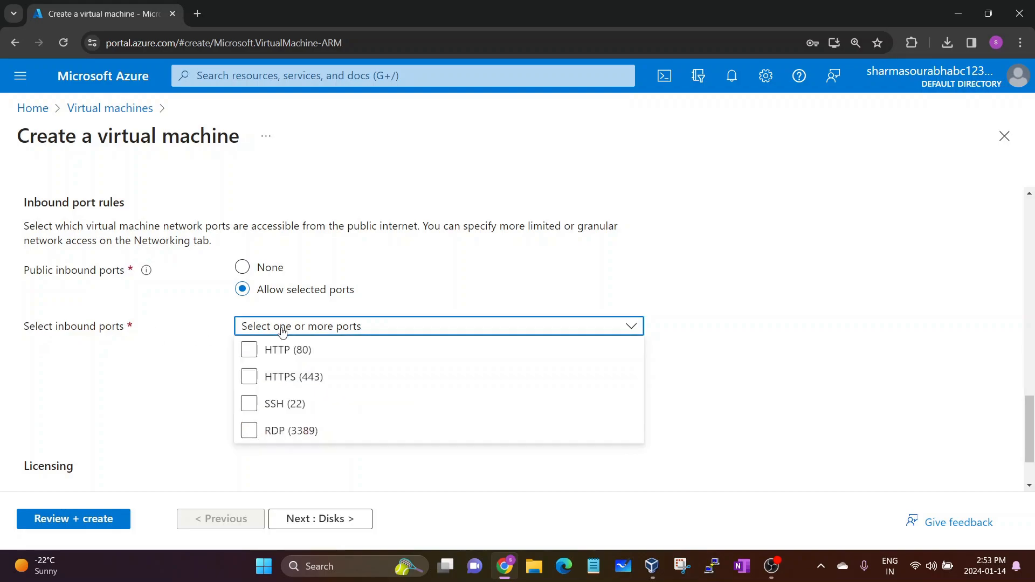
{"action": "left_click", "coordinate": [249, 431]}
{"action": "left_click", "coordinate": [179, 398]}
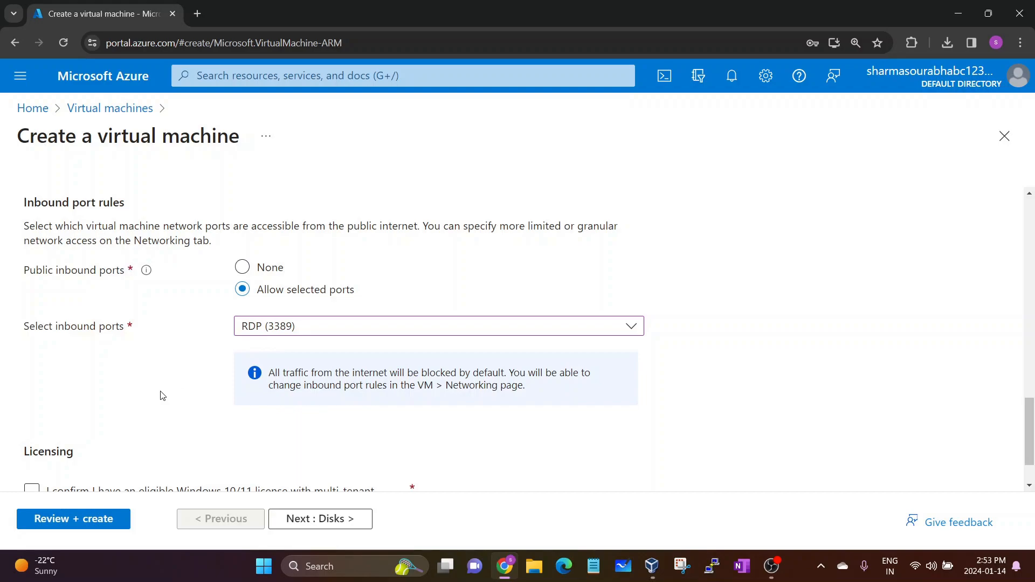
Confirm the eligible Windows 10/11 licence and continue to the Disks tab
{"action": "scroll", "coordinate": [163, 394], "scroll_direction": "down", "scroll_amount": 1}
{"action": "left_click", "coordinate": [31, 426]}
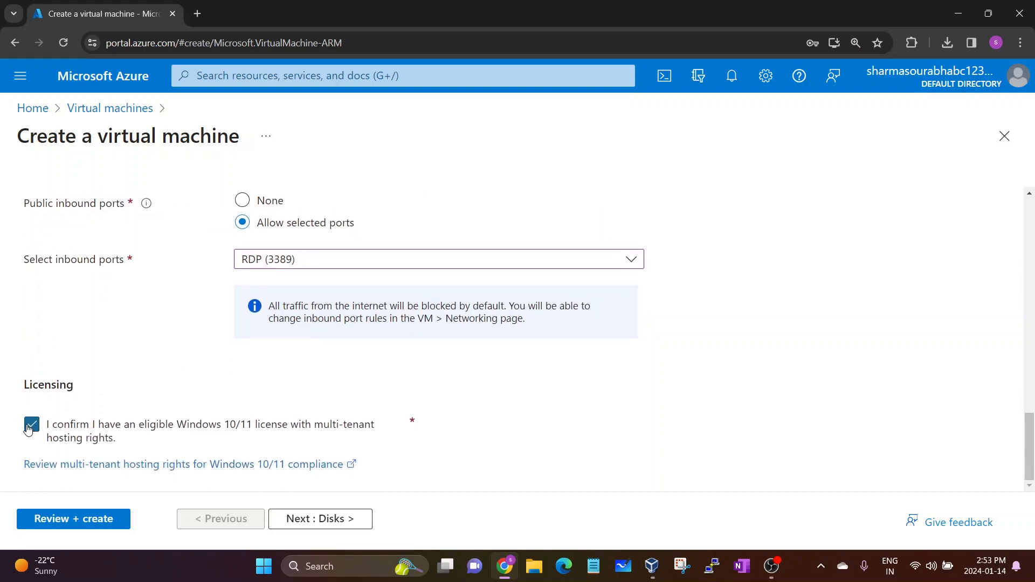
{"action": "left_click", "coordinate": [310, 523]}
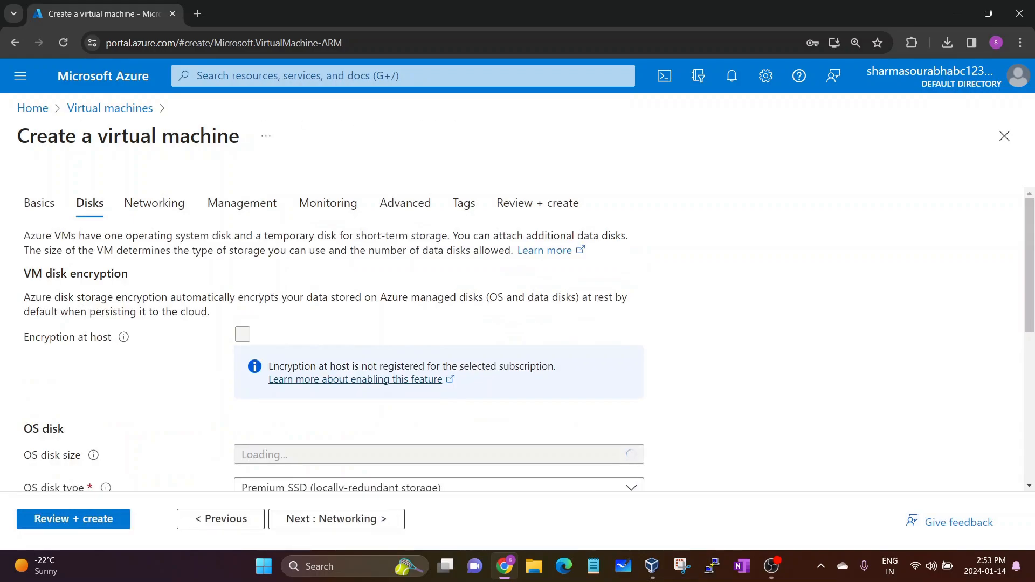
Choose Standard HDD as the OS disk type and move on to Networking
{"action": "scroll", "coordinate": [84, 290], "scroll_direction": "down", "scroll_amount": 1}
{"action": "scroll", "coordinate": [84, 290], "scroll_direction": "up", "scroll_amount": 1}
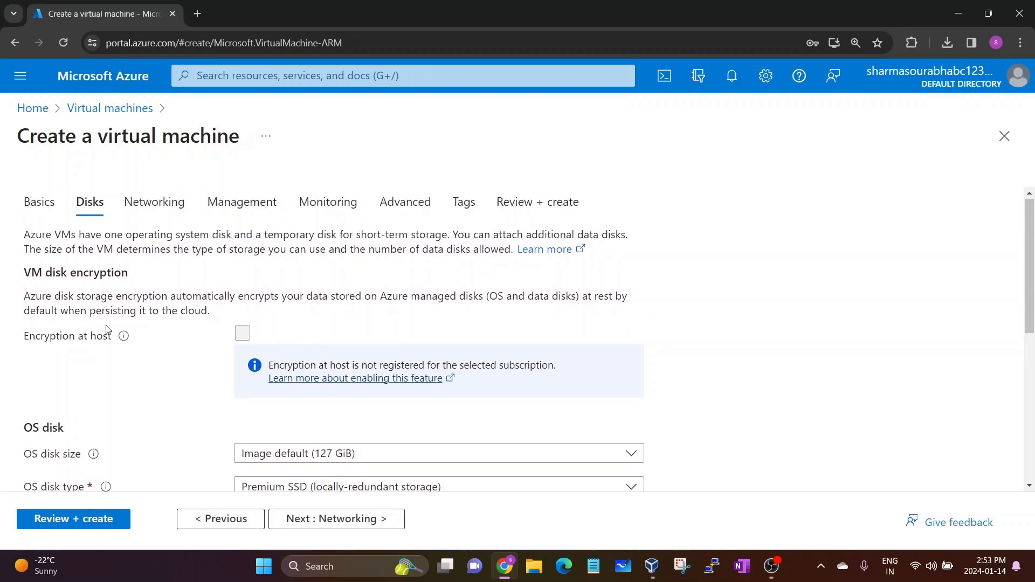
{"action": "scroll", "coordinate": [81, 321], "scroll_direction": "down", "scroll_amount": 2}
{"action": "left_click_drag", "start_coordinate": [24, 321], "coordinate": [71, 319]}
{"action": "left_click", "coordinate": [72, 319]}
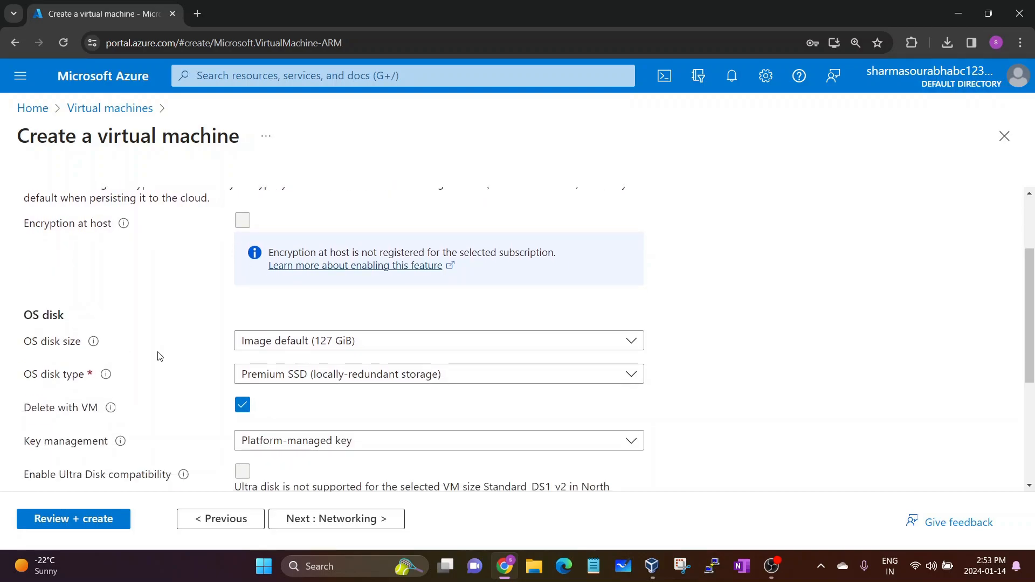
{"action": "left_click", "coordinate": [296, 373]}
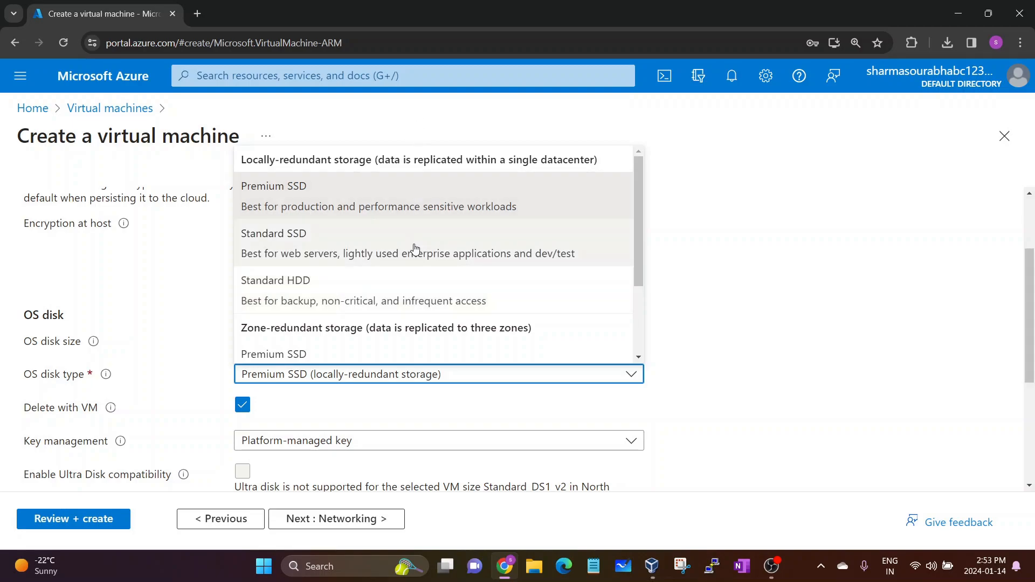
{"action": "left_click", "coordinate": [367, 303]}
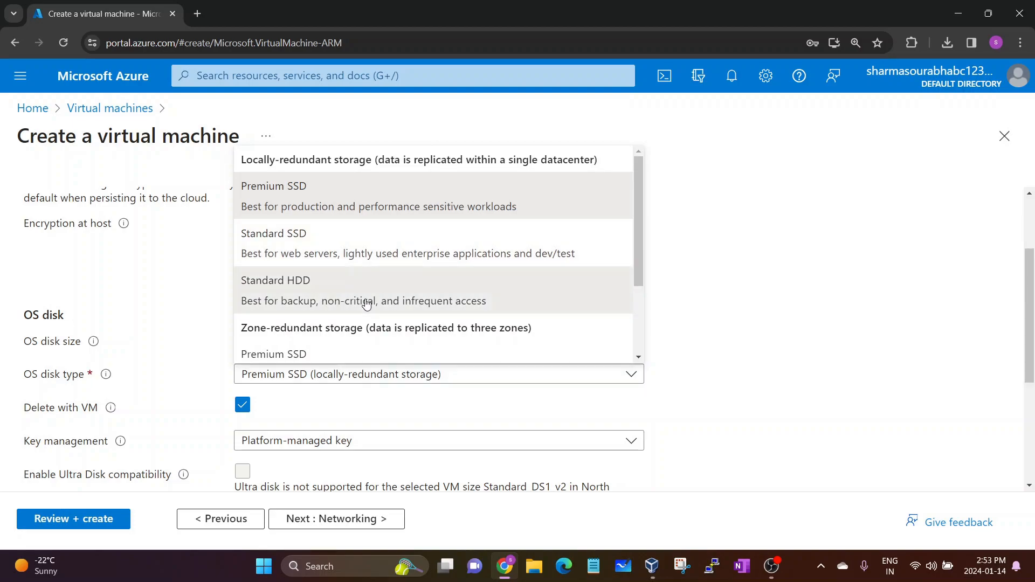
{"action": "scroll", "coordinate": [95, 418], "scroll_direction": "down", "scroll_amount": 3}
{"action": "scroll", "coordinate": [95, 415], "scroll_direction": "down", "scroll_amount": 2}
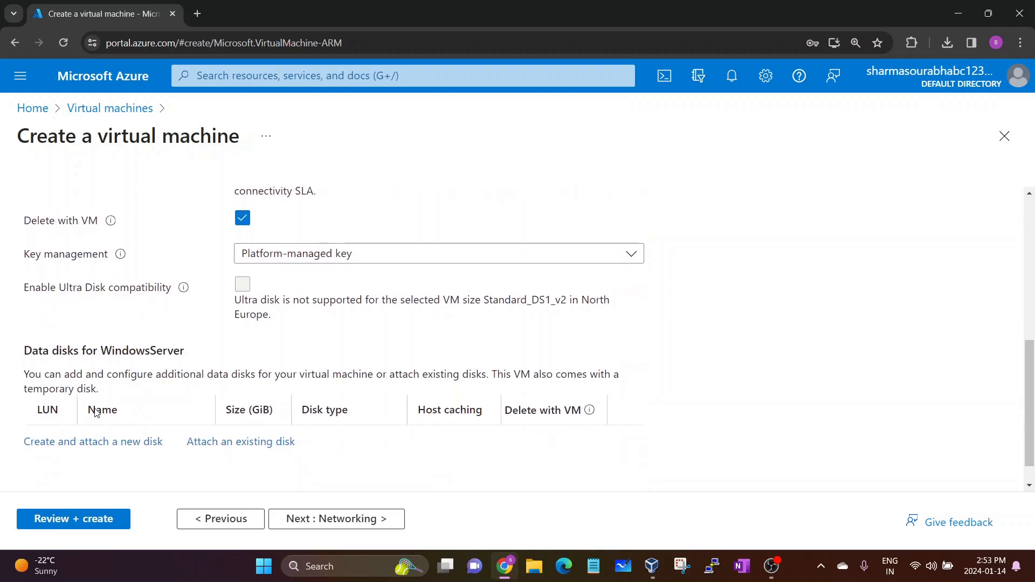
{"action": "left_click", "coordinate": [331, 519]}
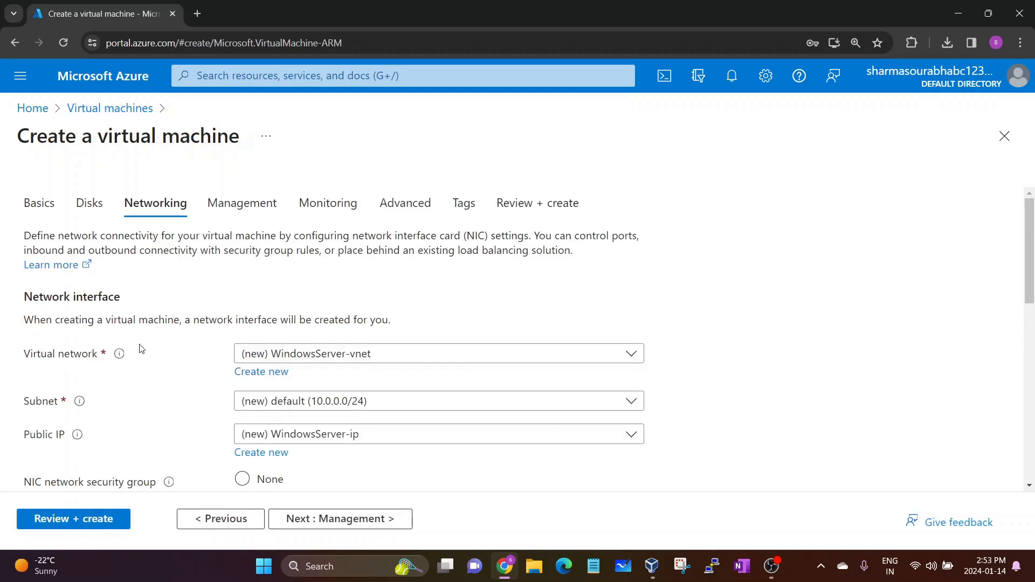
Switch the public IP to None, then back to (new) WindowsServer-ip
{"action": "scroll", "coordinate": [139, 348], "scroll_direction": "down", "scroll_amount": 1}
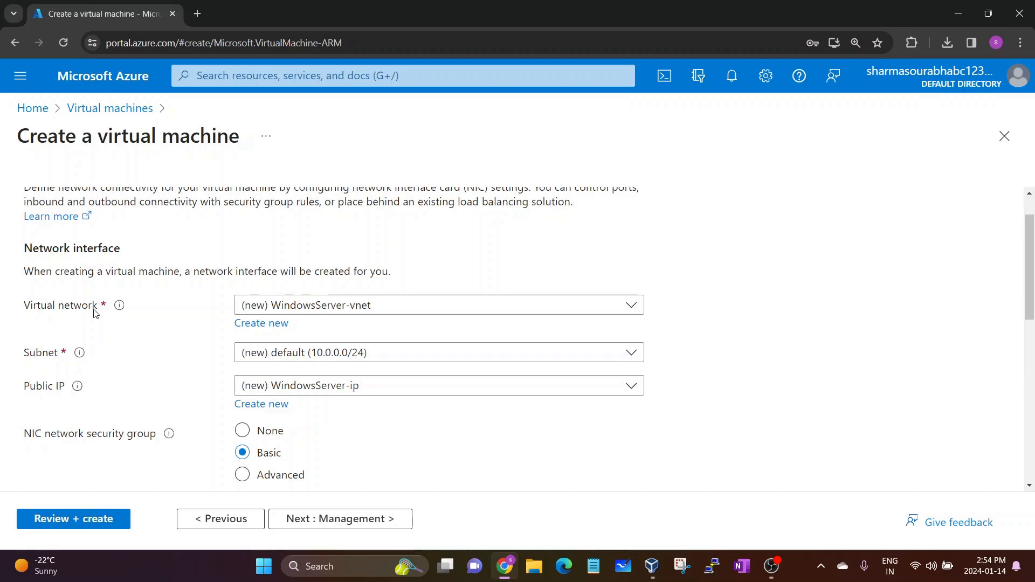
{"action": "scroll", "coordinate": [135, 399], "scroll_direction": "down", "scroll_amount": 1}
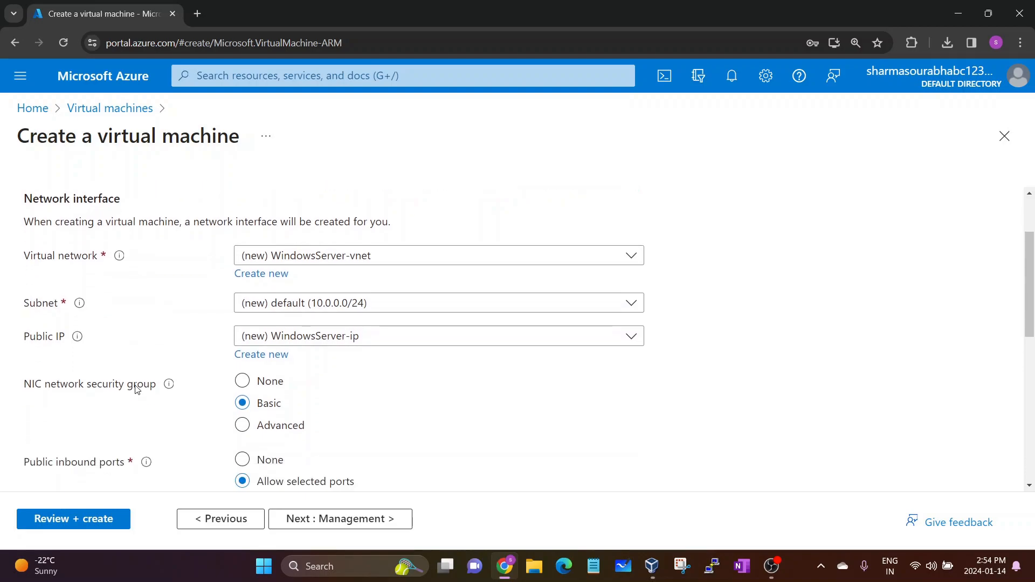
{"action": "scroll", "coordinate": [136, 389], "scroll_direction": "down", "scroll_amount": 1}
{"action": "scroll", "coordinate": [135, 410], "scroll_direction": "up", "scroll_amount": 1}
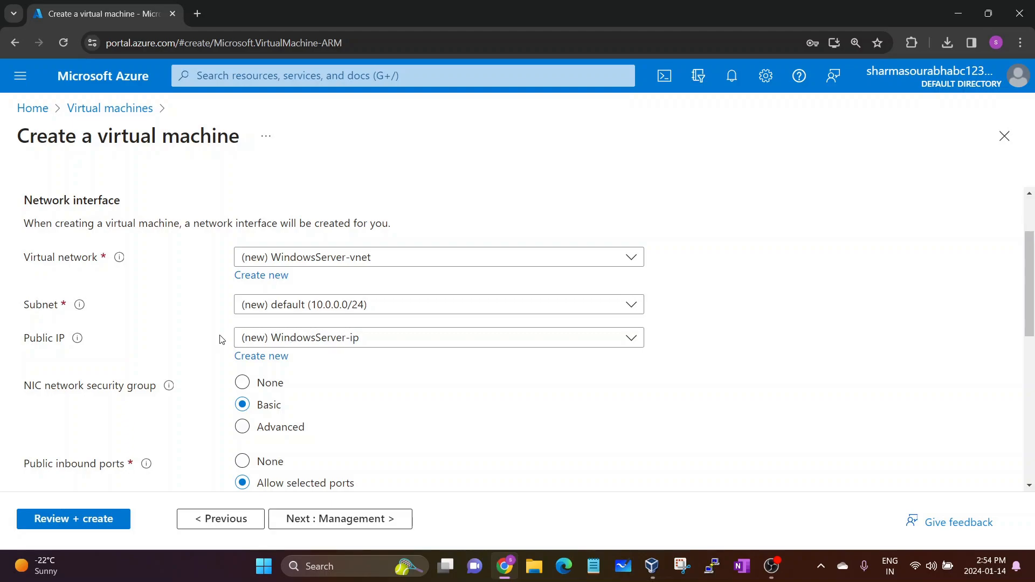
{"action": "left_click", "coordinate": [297, 342]}
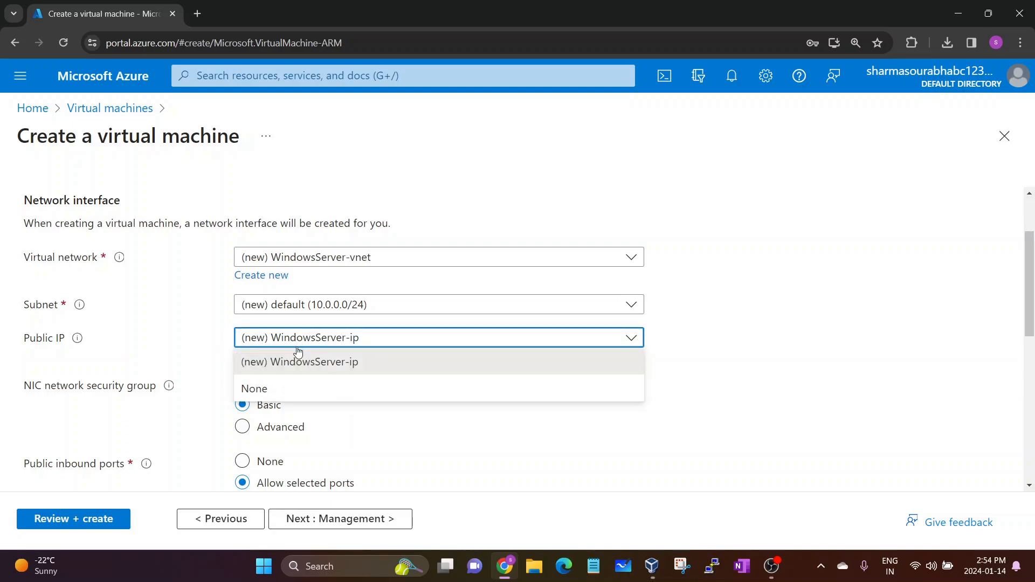
{"action": "left_click", "coordinate": [267, 390]}
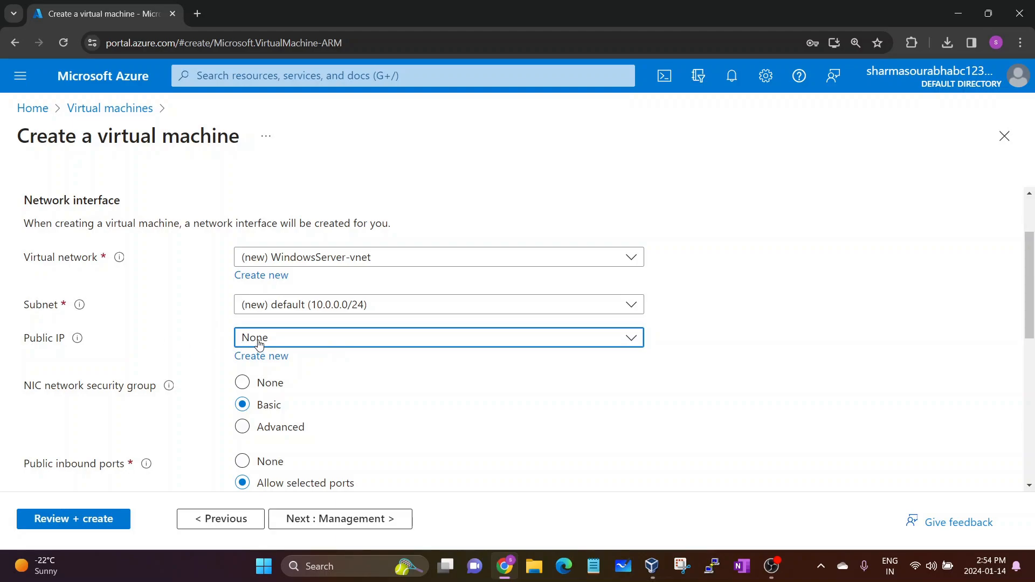
{"action": "left_click", "coordinate": [260, 343]}
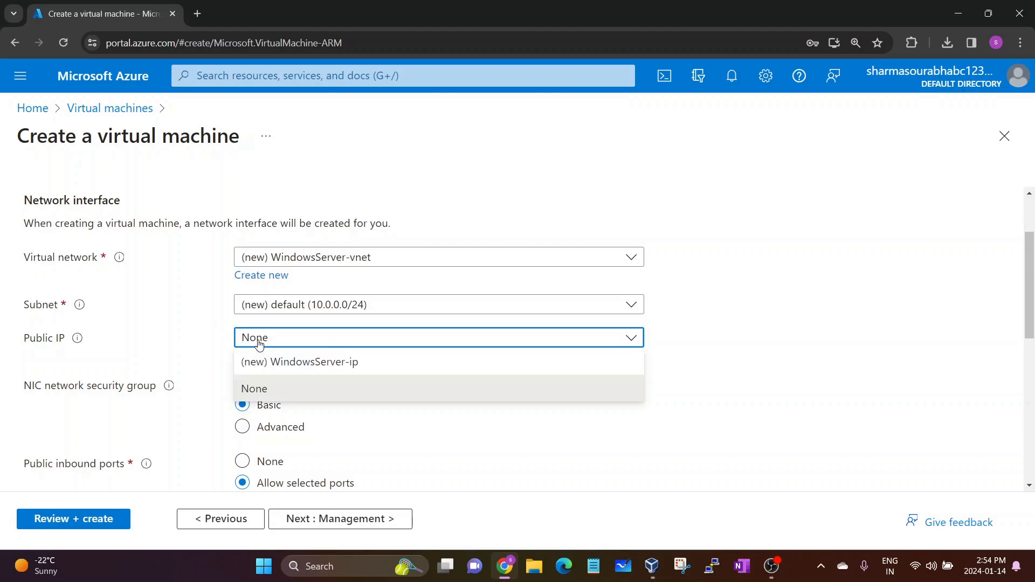
{"action": "left_click", "coordinate": [331, 371]}
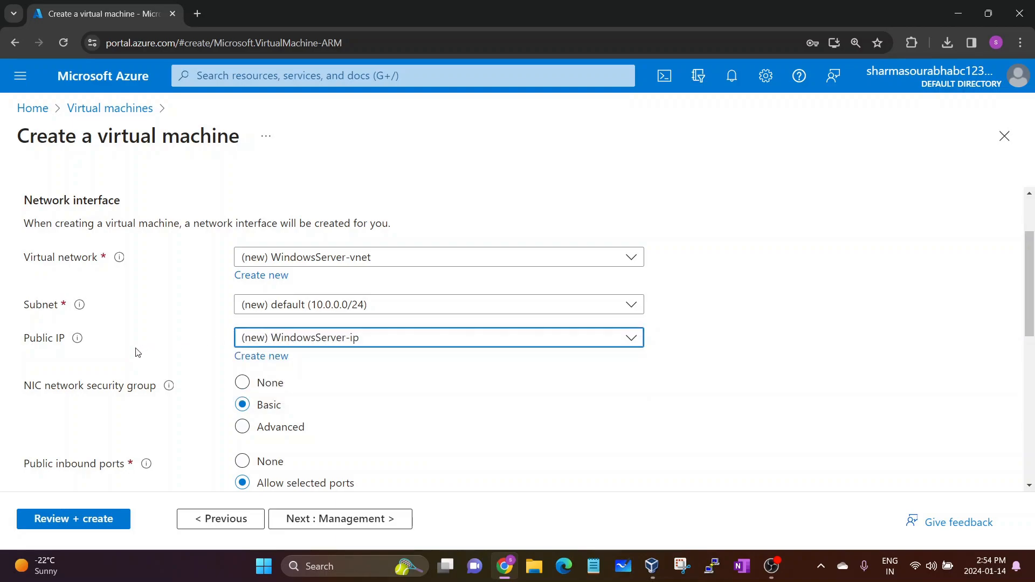
Review the remaining default network settings and advance to Management
{"action": "scroll", "coordinate": [134, 348], "scroll_direction": "down", "scroll_amount": 1}
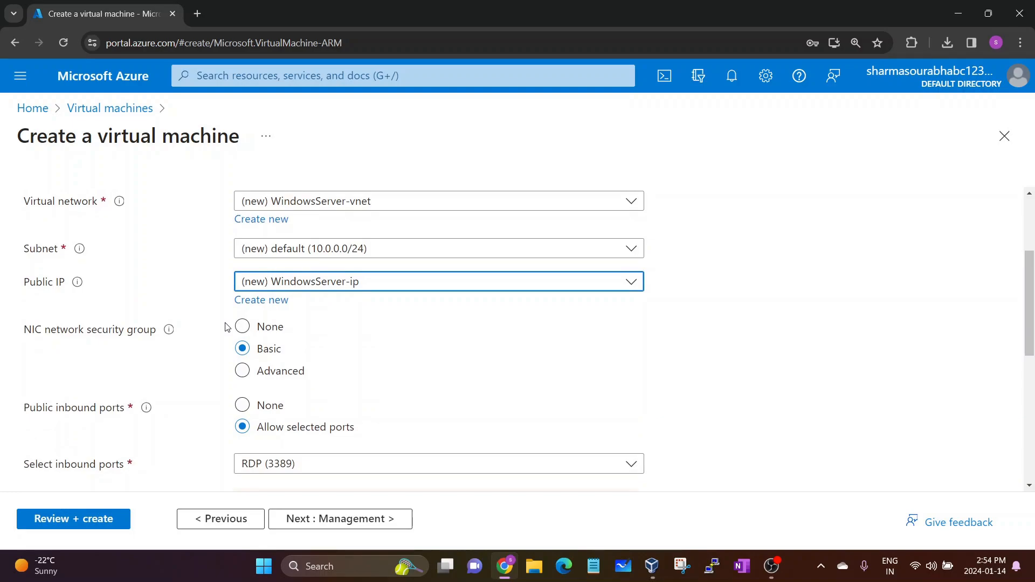
{"action": "scroll", "coordinate": [227, 324], "scroll_direction": "down", "scroll_amount": 1}
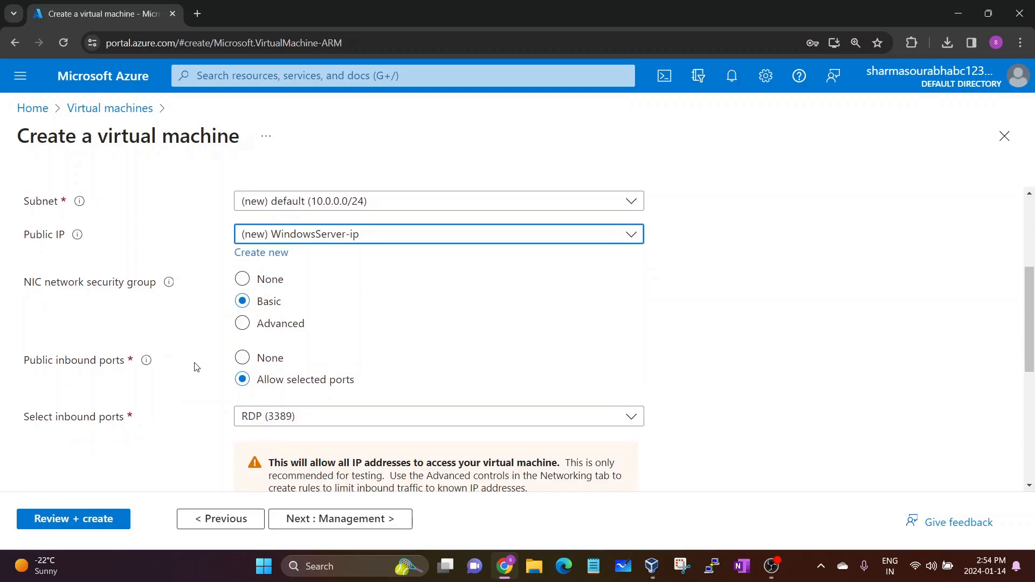
{"action": "scroll", "coordinate": [196, 364], "scroll_direction": "down", "scroll_amount": 1}
{"action": "scroll", "coordinate": [196, 365], "scroll_direction": "up", "scroll_amount": 5}
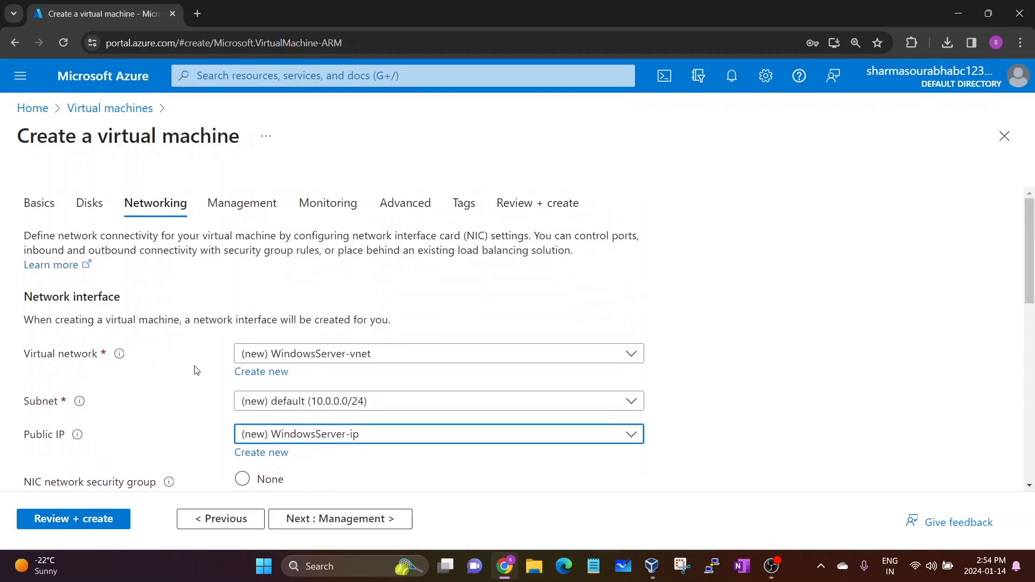
{"action": "scroll", "coordinate": [195, 416], "scroll_direction": "down", "scroll_amount": 1}
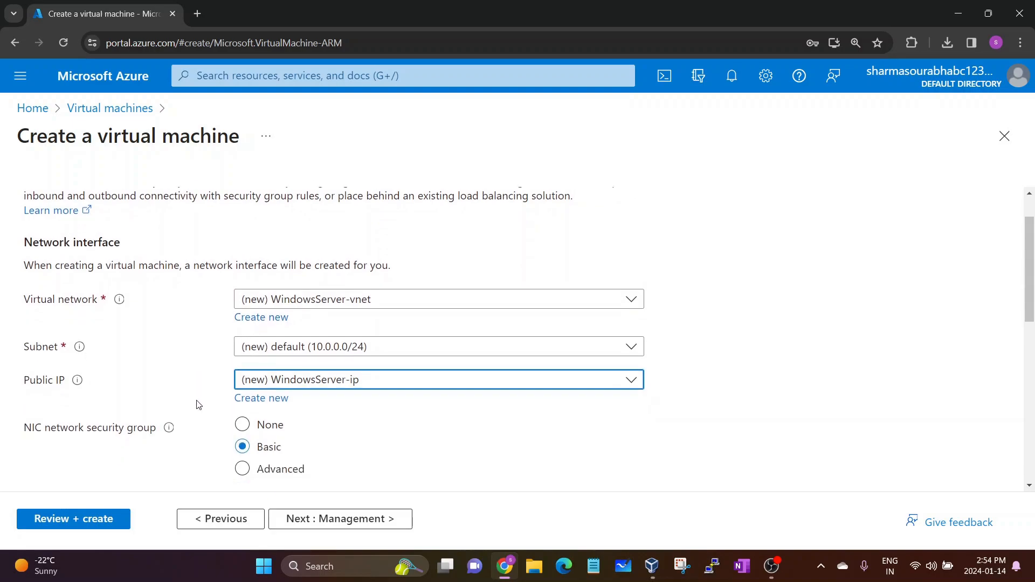
{"action": "scroll", "coordinate": [196, 396], "scroll_direction": "up", "scroll_amount": 1}
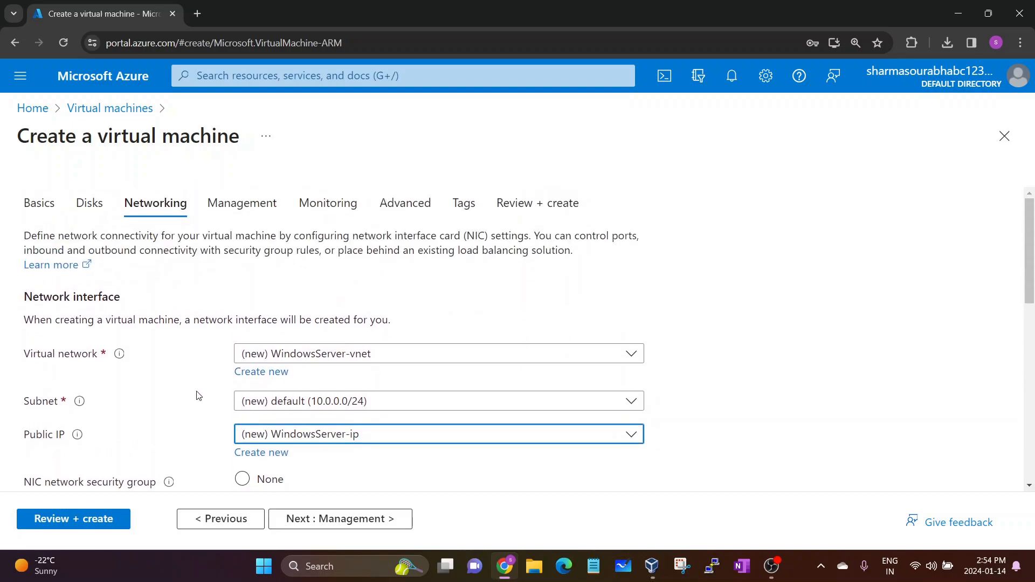
{"action": "left_click", "coordinate": [317, 518]}
Skip past the Monitoring, Advanced and Tags settings to Review + create
{"action": "left_click", "coordinate": [317, 519]}
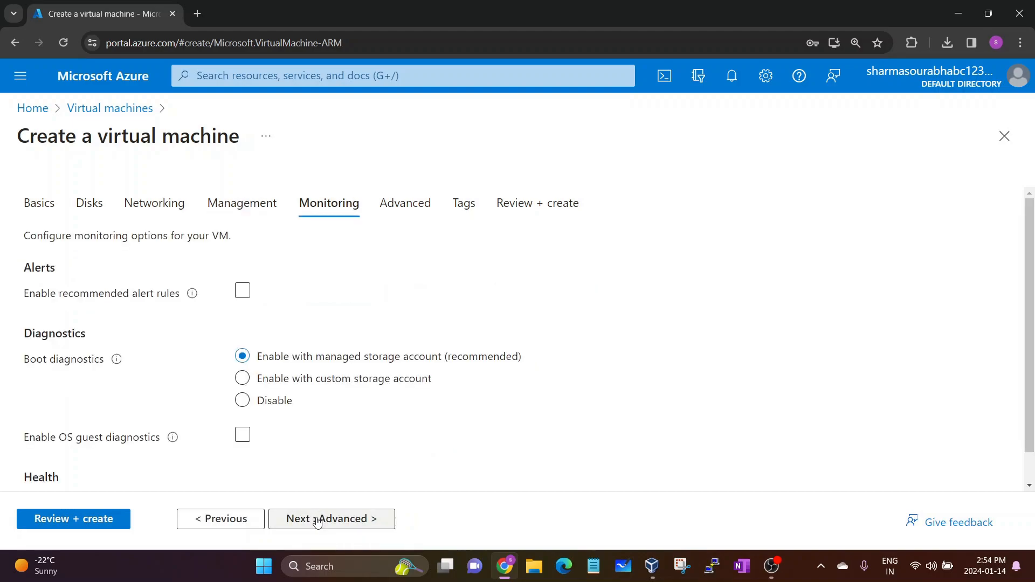
{"action": "left_click", "coordinate": [317, 520]}
{"action": "left_click", "coordinate": [317, 519]}
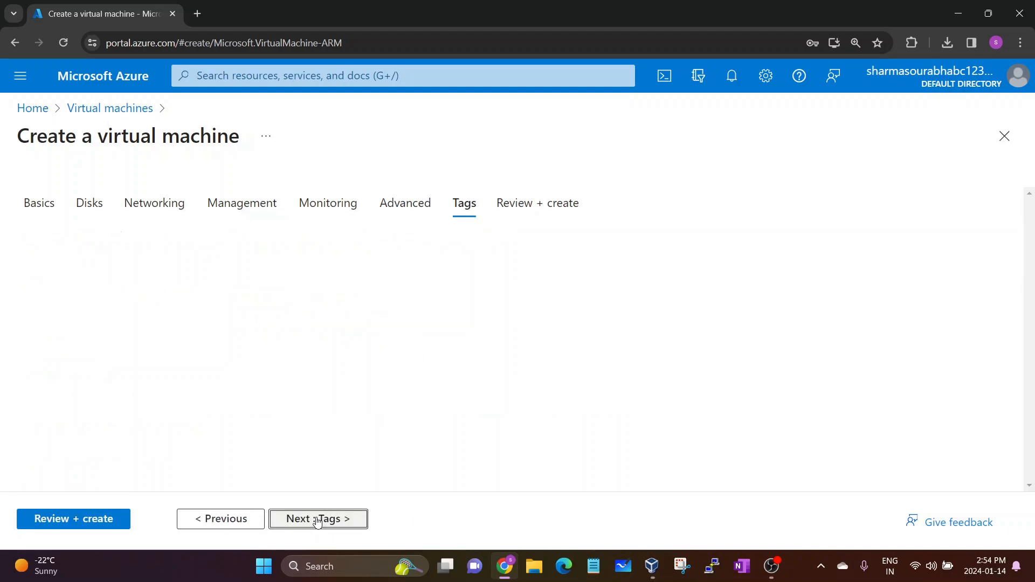
{"action": "left_click", "coordinate": [317, 519]}
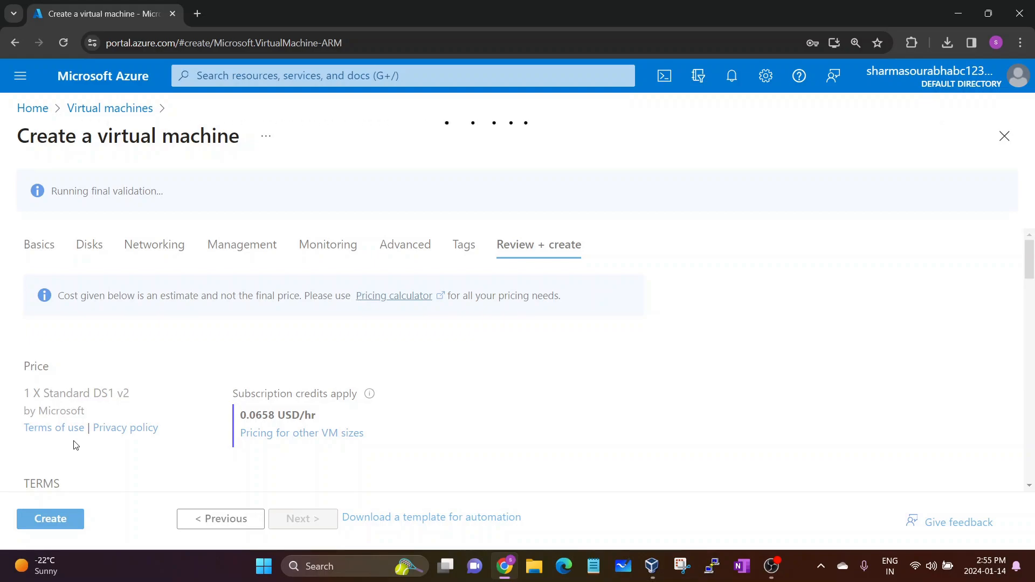
Scroll through the validated WindowsServer VM summary priced at 0.0658 USD/hr
{"action": "scroll", "coordinate": [76, 437], "scroll_direction": "down", "scroll_amount": 6}
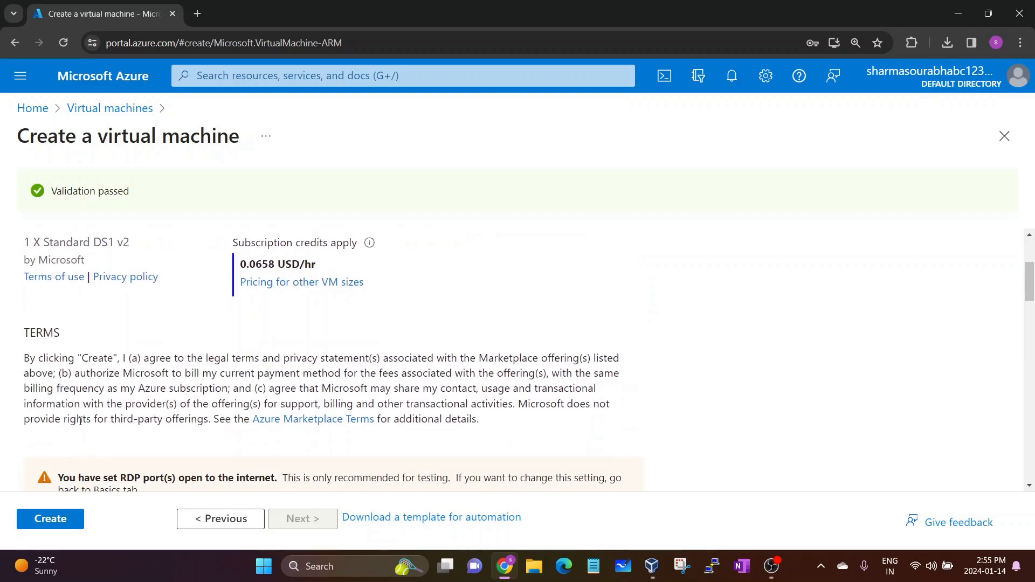
{"action": "scroll", "coordinate": [97, 382], "scroll_direction": "down", "scroll_amount": 3}
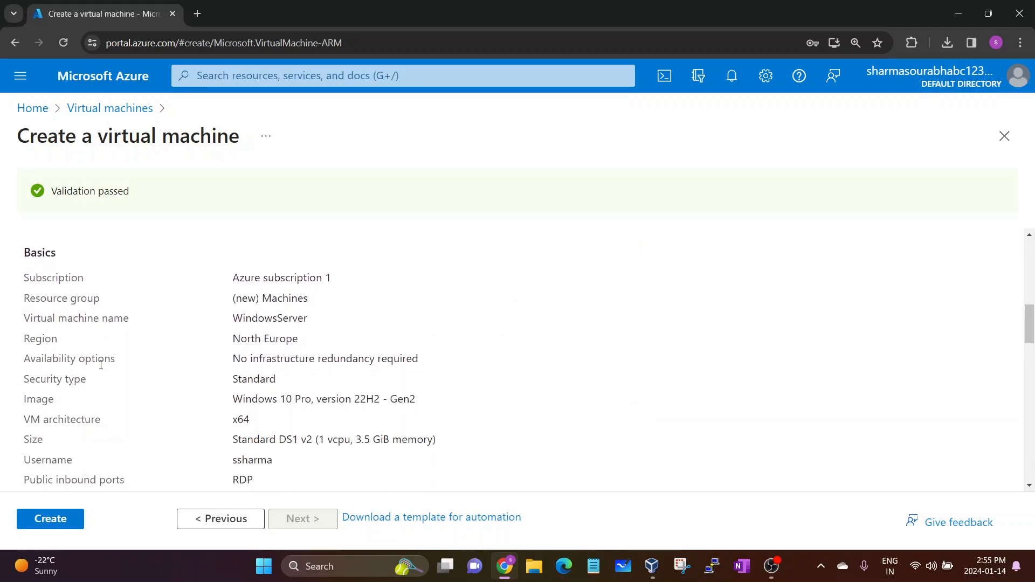
{"action": "scroll", "coordinate": [73, 340], "scroll_direction": "down", "scroll_amount": 2}
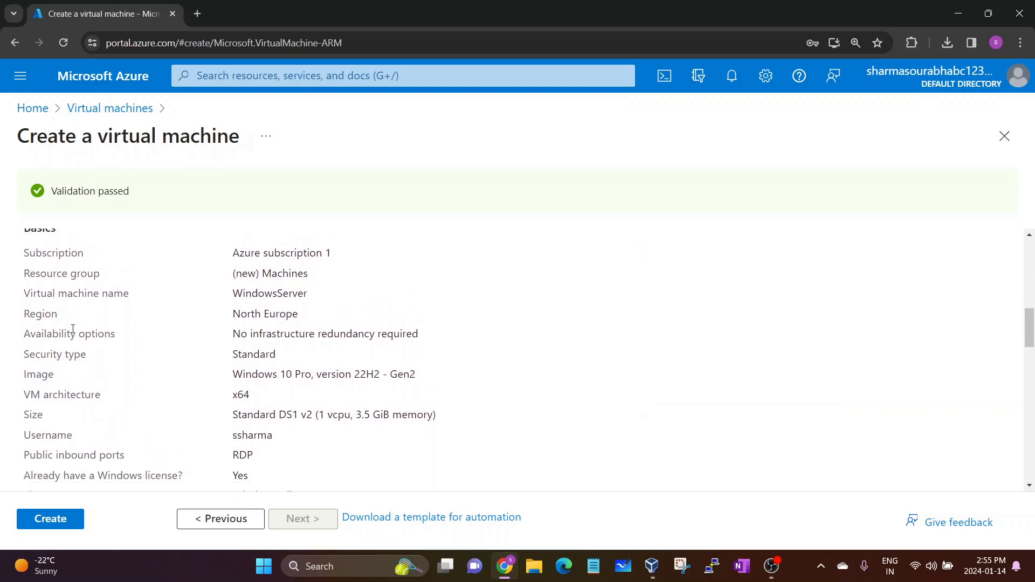
{"action": "scroll", "coordinate": [163, 382], "scroll_direction": "down", "scroll_amount": 7}
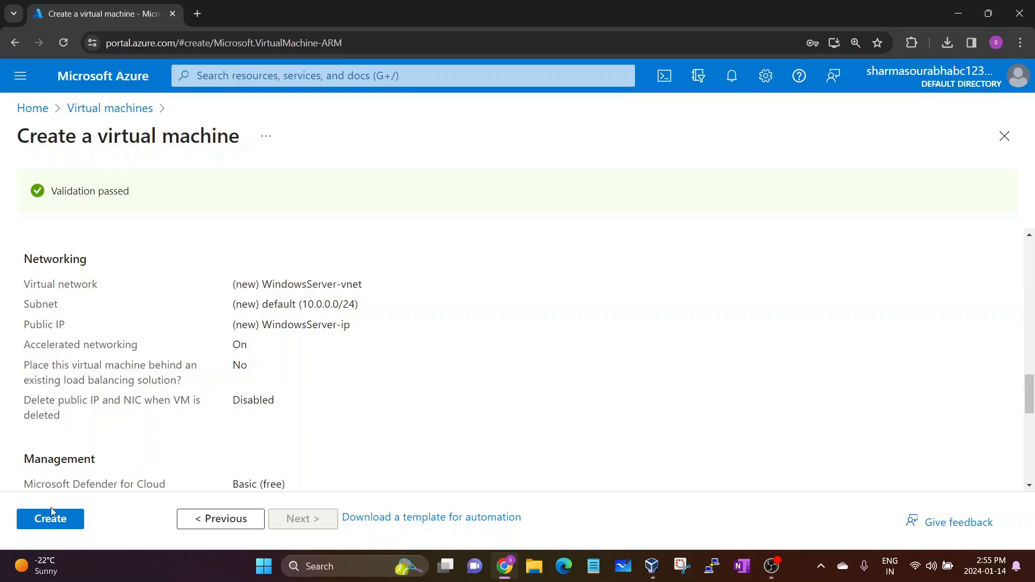
{"action": "scroll", "coordinate": [148, 365], "scroll_direction": "down", "scroll_amount": 2}
{"action": "scroll", "coordinate": [148, 364], "scroll_direction": "down", "scroll_amount": 1}
{"action": "scroll", "coordinate": [147, 361], "scroll_direction": "up", "scroll_amount": 3}
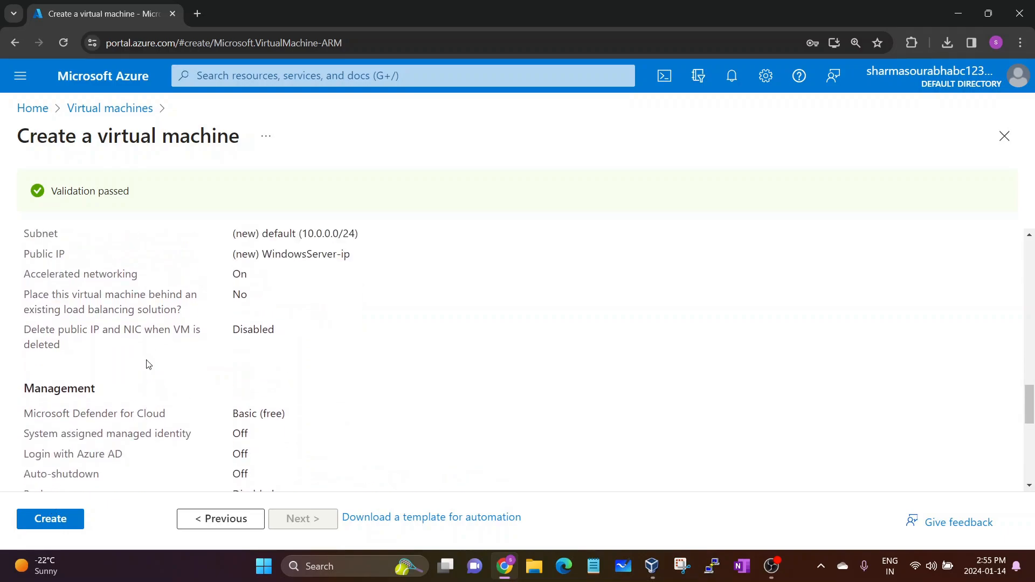
Create the WindowsServer VM in resource group Machines and let the deployment complete
{"action": "left_click", "coordinate": [60, 518]}
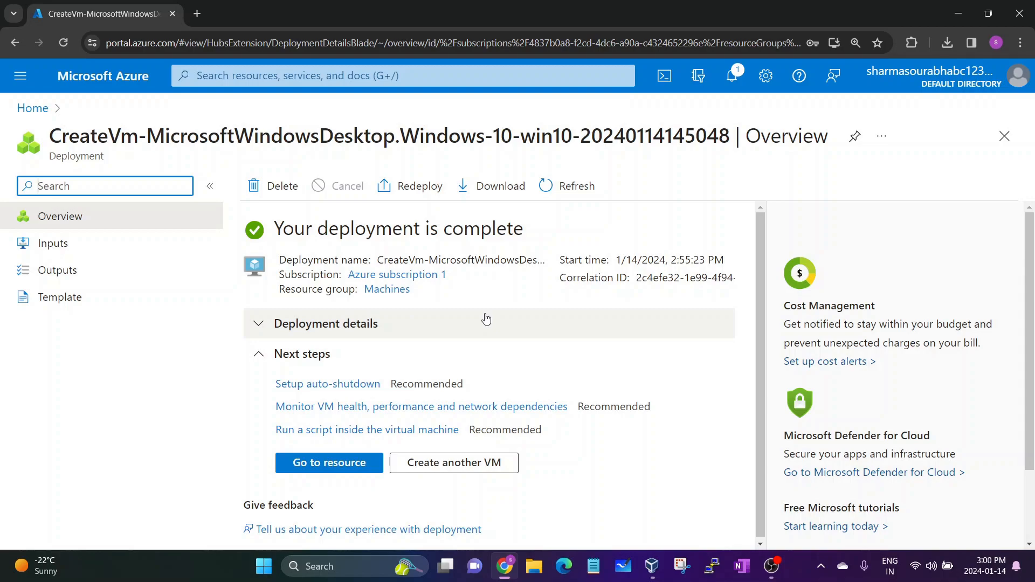
{"action": "left_click", "coordinate": [327, 470]}
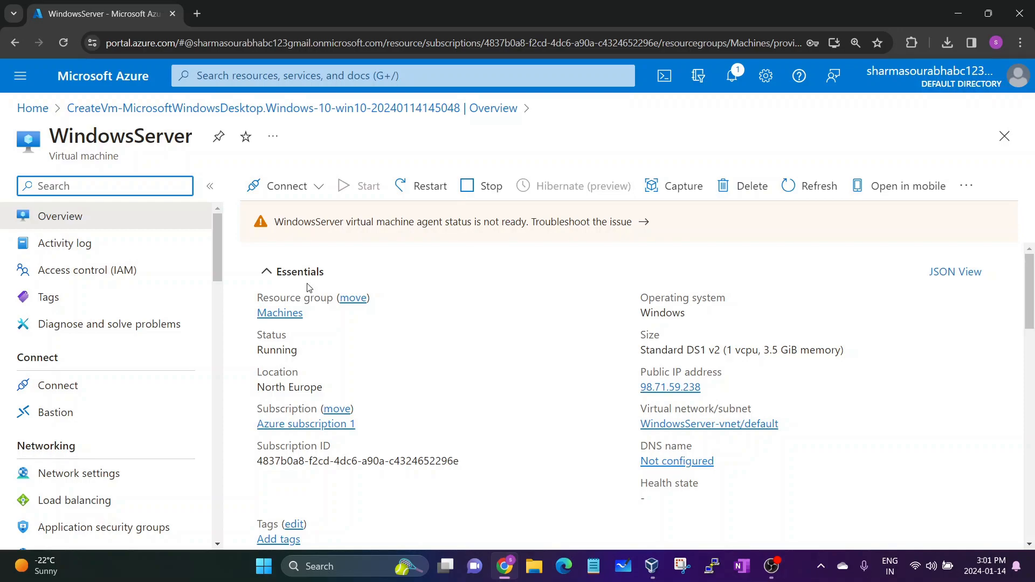
{"action": "left_click_drag", "start_coordinate": [54, 136], "coordinate": [189, 139]}
{"action": "left_click", "coordinate": [190, 141]}
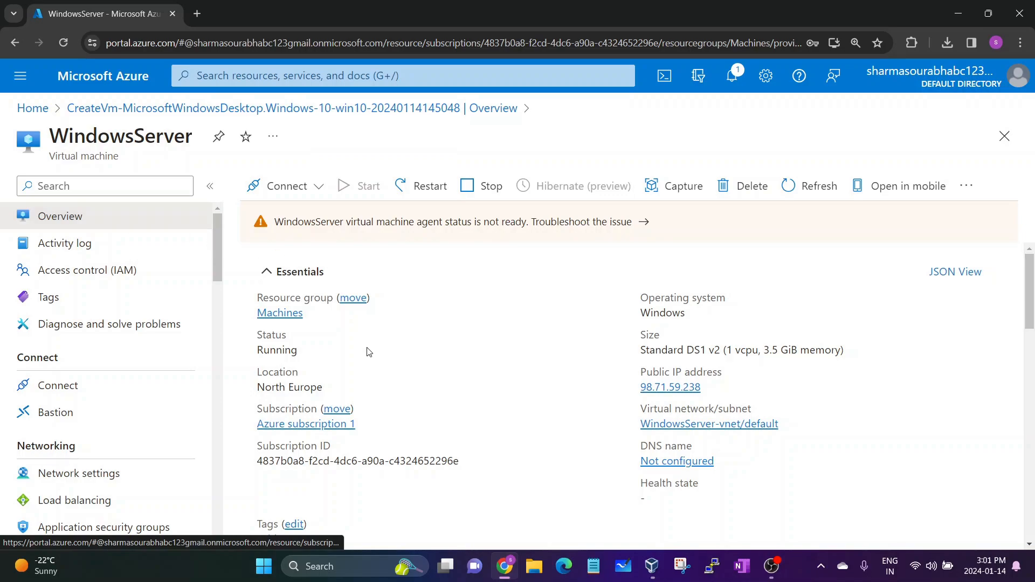
{"action": "left_click_drag", "start_coordinate": [259, 351], "coordinate": [298, 351]}
{"action": "left_click_drag", "start_coordinate": [258, 387], "coordinate": [318, 388]}
{"action": "left_click_drag", "start_coordinate": [257, 414], "coordinate": [348, 428]}
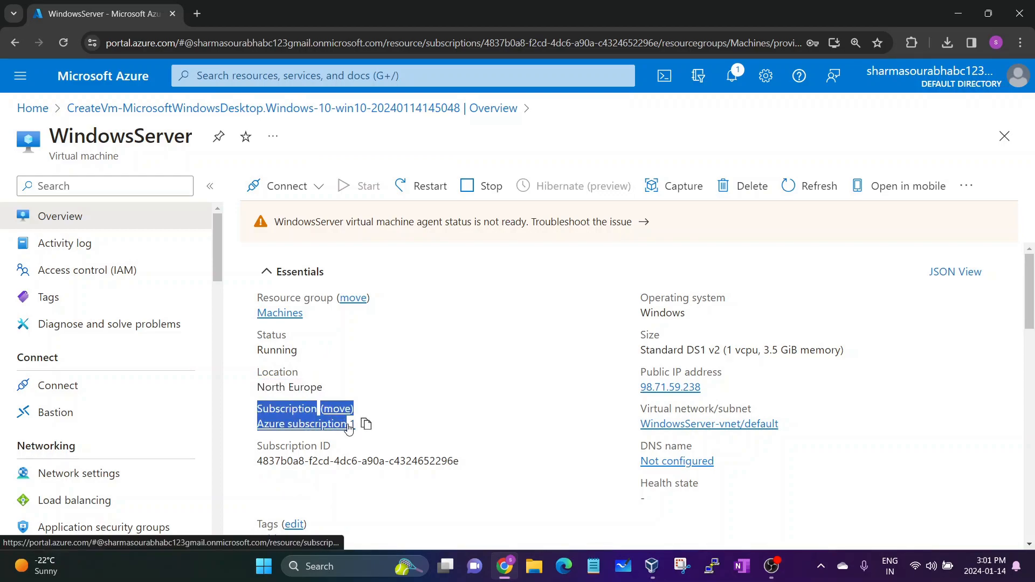
{"action": "left_click", "coordinate": [345, 456]}
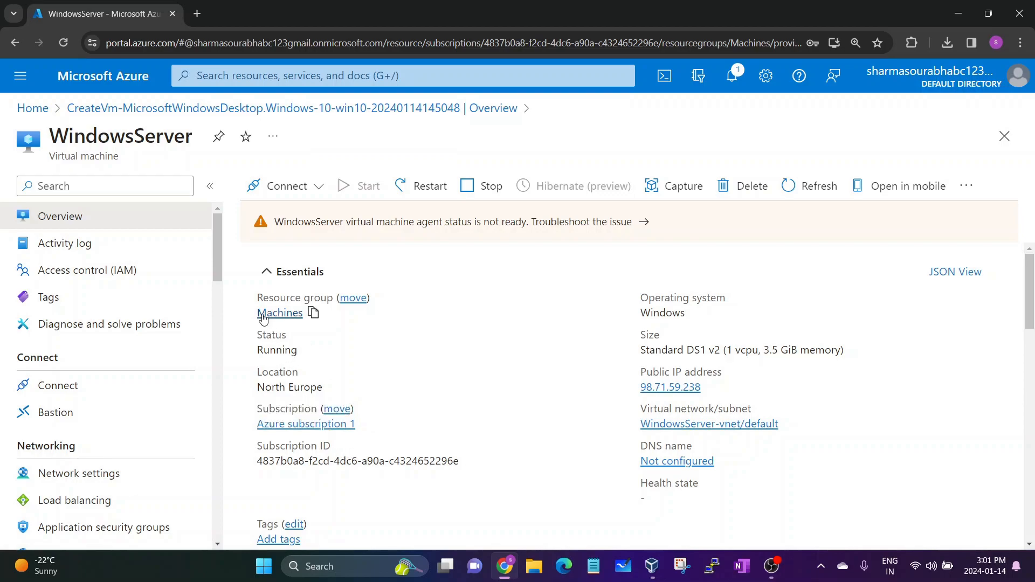
{"action": "left_click_drag", "start_coordinate": [257, 298], "coordinate": [295, 300]}
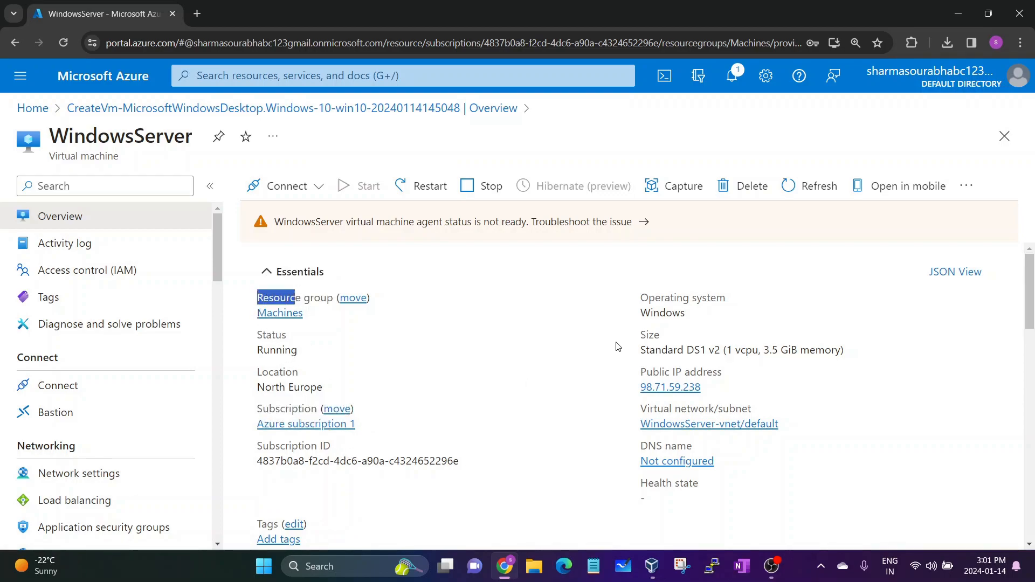
{"action": "left_click_drag", "start_coordinate": [640, 298], "coordinate": [667, 310]}
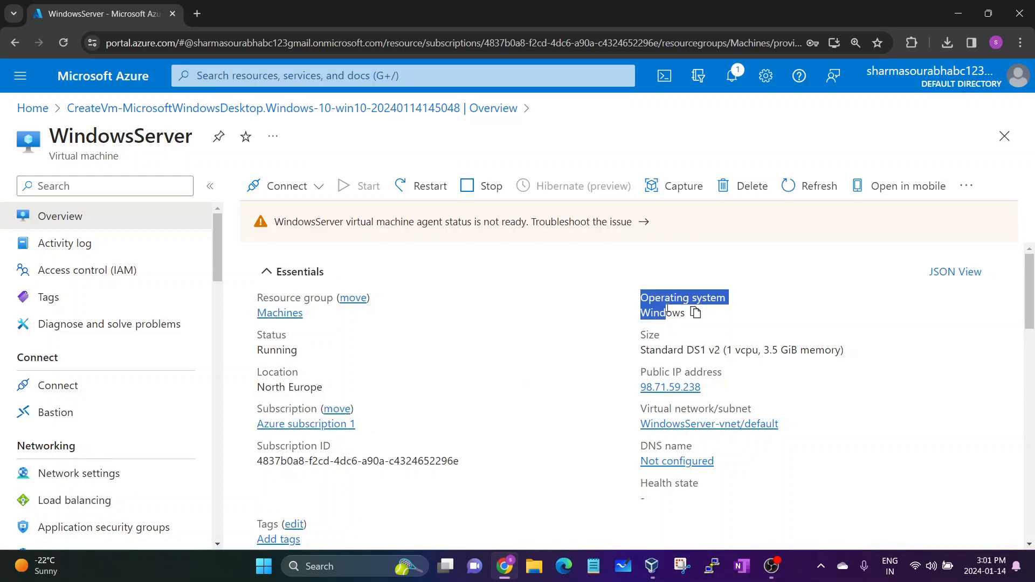
{"action": "left_click_drag", "start_coordinate": [641, 351], "coordinate": [775, 354]}
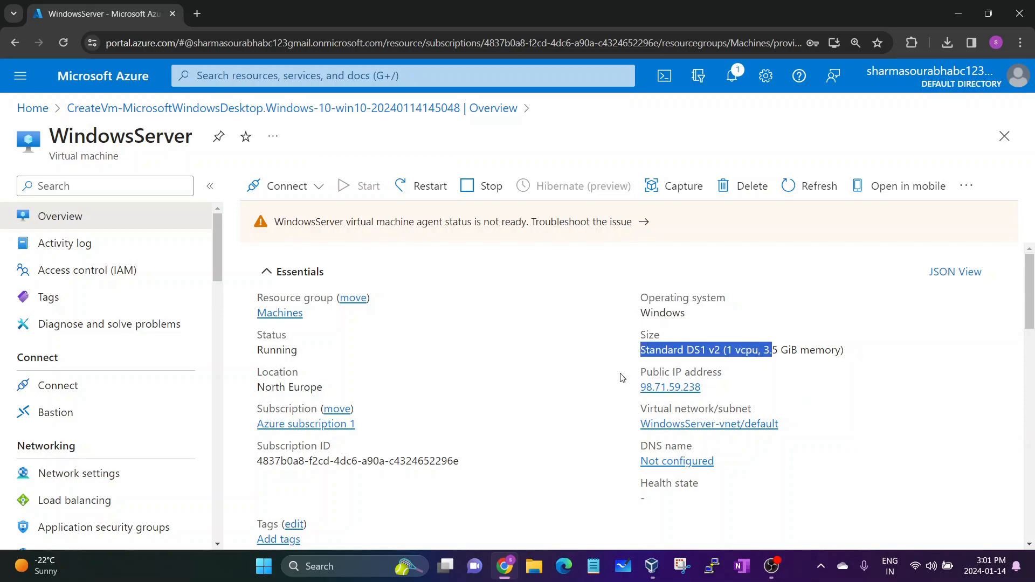
{"action": "left_click_drag", "start_coordinate": [640, 375], "coordinate": [727, 383]}
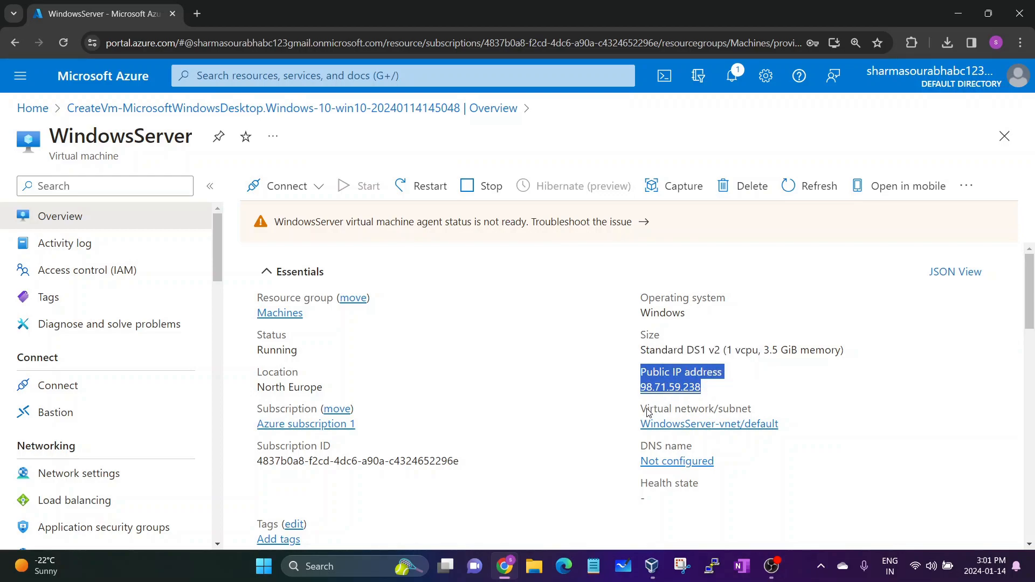
{"action": "left_click_drag", "start_coordinate": [647, 409], "coordinate": [779, 425]}
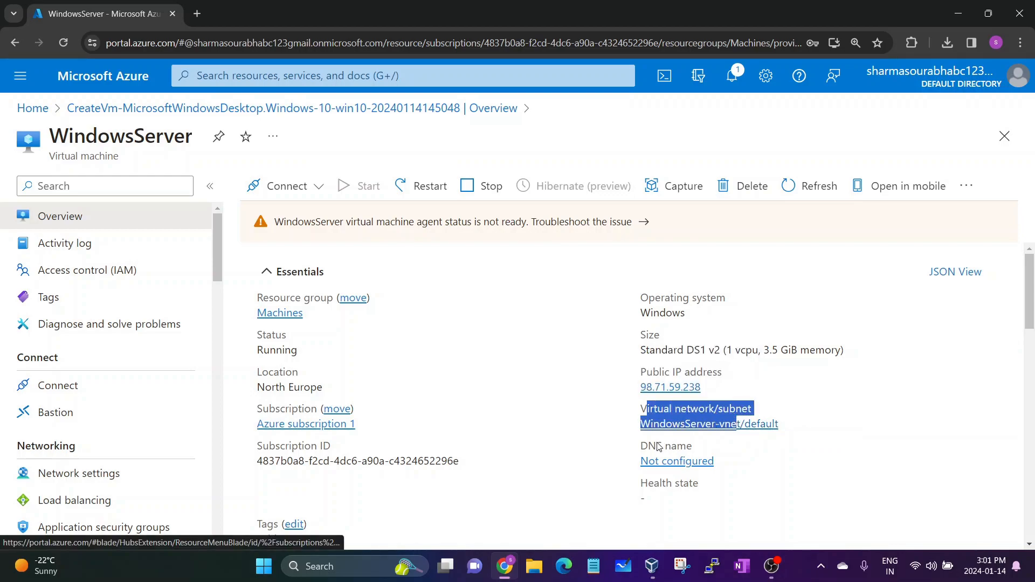
{"action": "scroll", "coordinate": [655, 446], "scroll_direction": "down", "scroll_amount": 2}
{"action": "scroll", "coordinate": [656, 446], "scroll_direction": "down", "scroll_amount": 1}
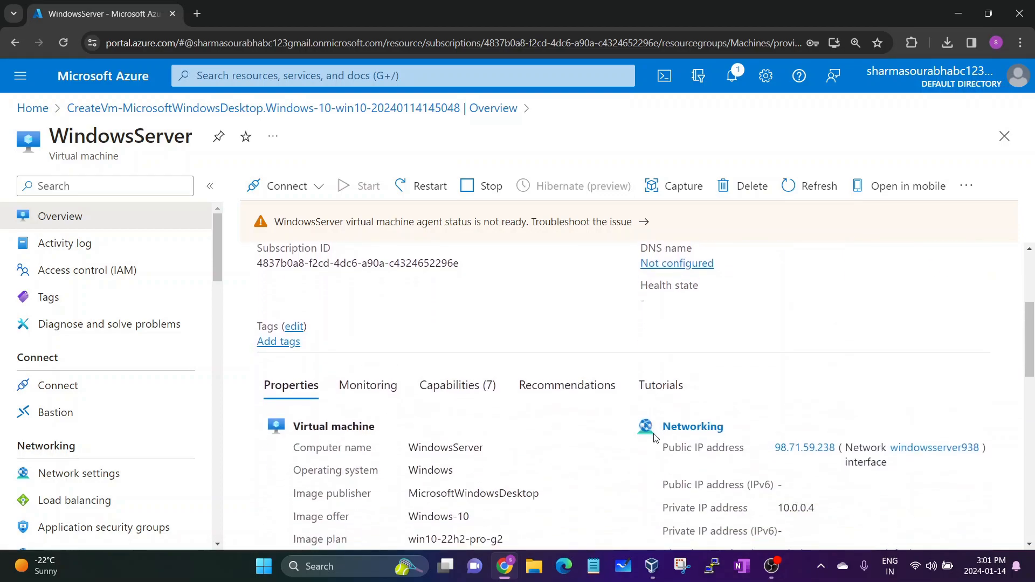
{"action": "scroll", "coordinate": [655, 438], "scroll_direction": "up", "scroll_amount": 3}
{"action": "left_click", "coordinate": [641, 338]}
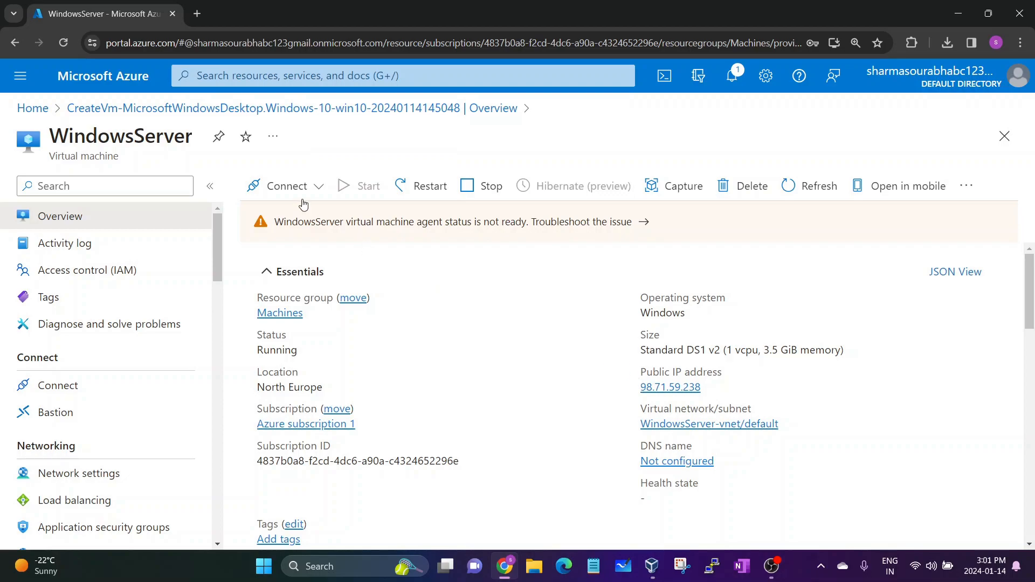
Copy the VM's public IP 98.71.59.238 from its Connect page, then search Windows for 're'
{"action": "left_click", "coordinate": [325, 188]}
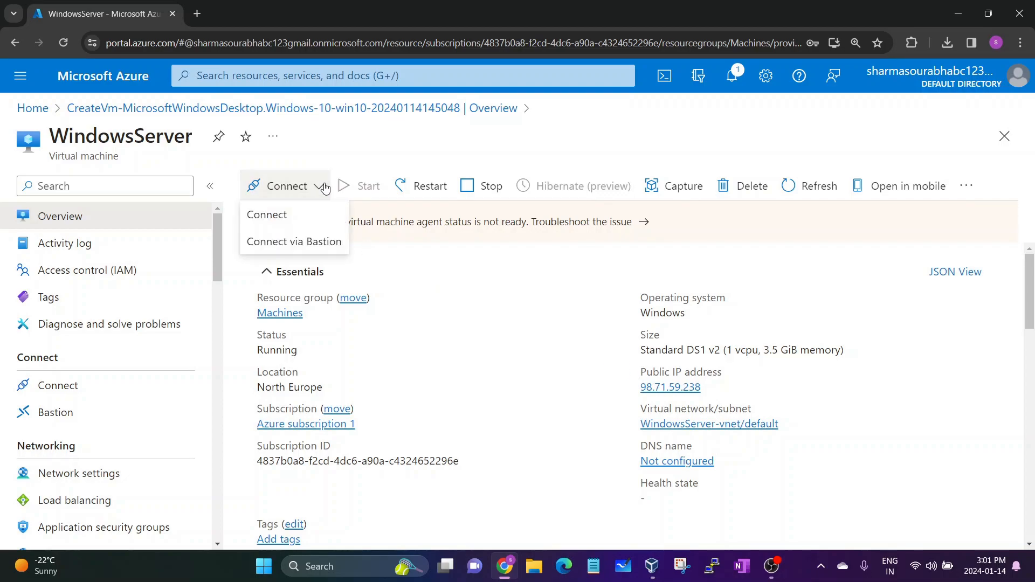
{"action": "left_click", "coordinate": [286, 220]}
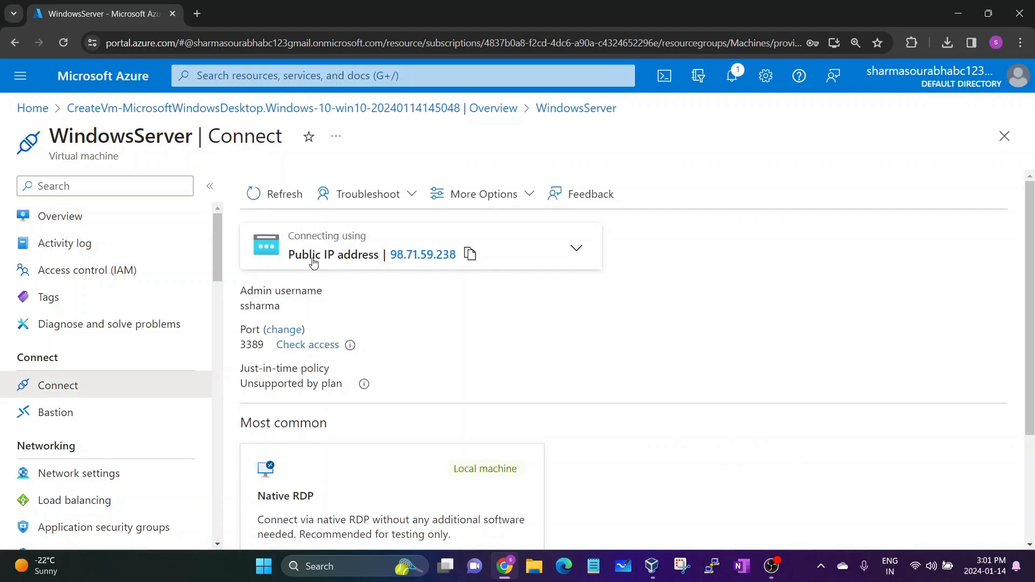
{"action": "left_click", "coordinate": [285, 257]}
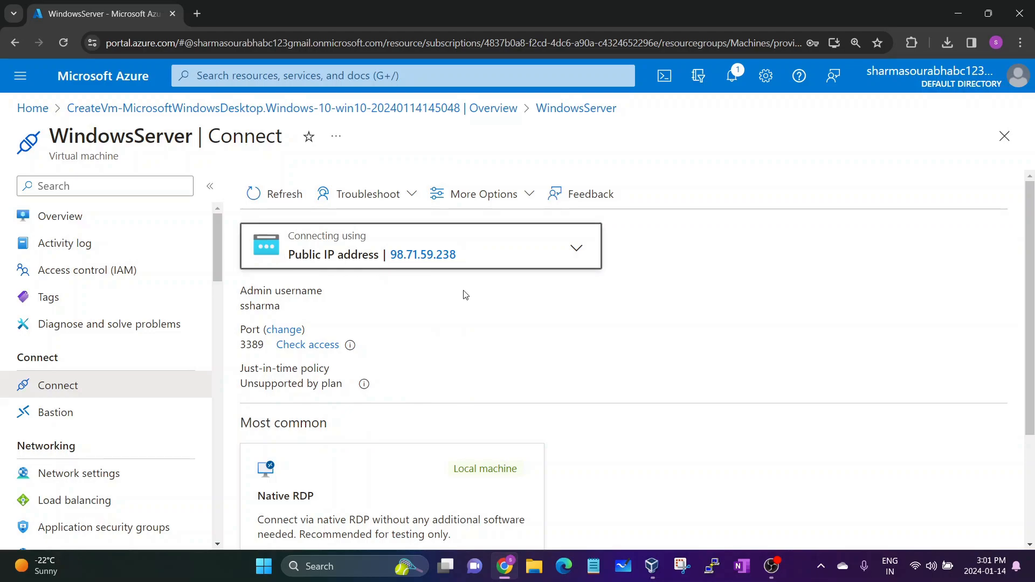
{"action": "left_click", "coordinate": [468, 255]}
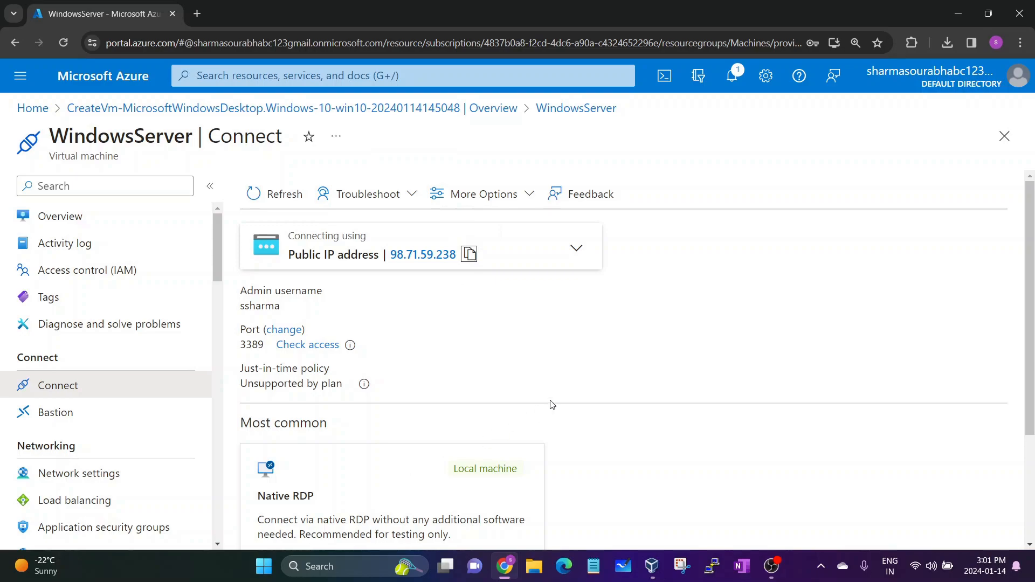
{"action": "key", "text": "super"}
{"action": "type", "text": "re"}
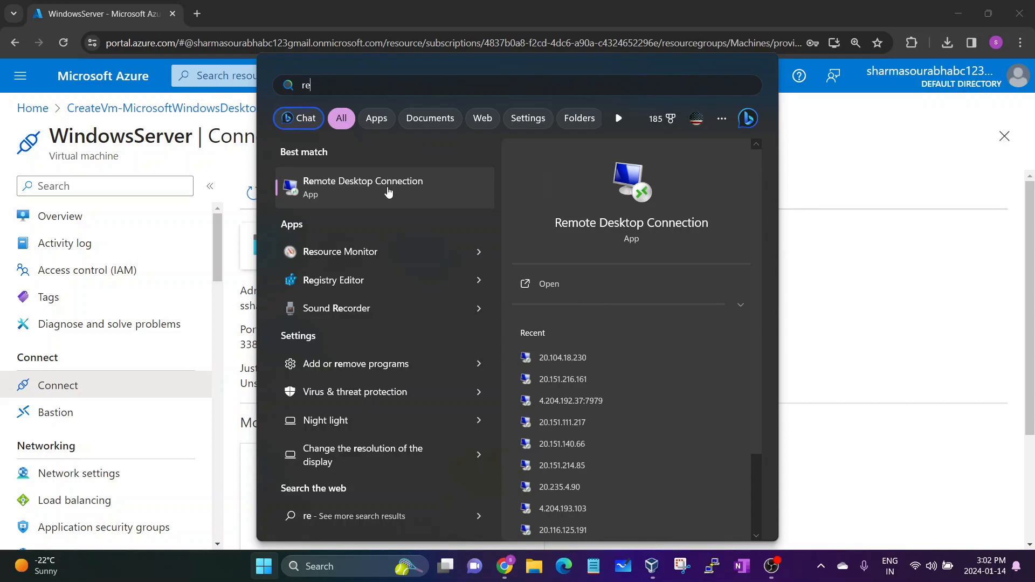
Launch Remote Desktop Connection and connect to the pasted IP 98.71.59.238
{"action": "left_click", "coordinate": [388, 192]}
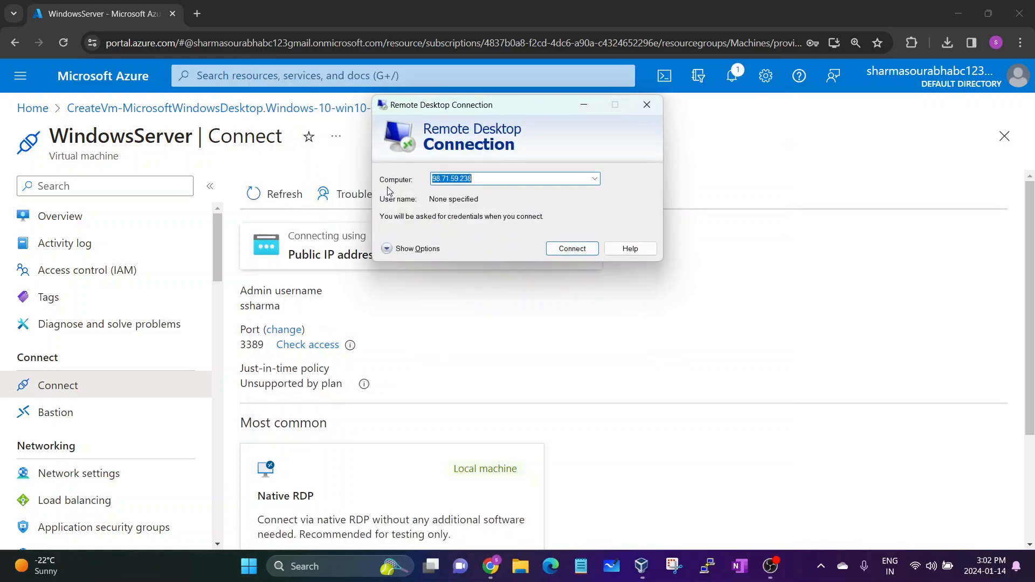
{"action": "key", "text": "ctrl+v"}
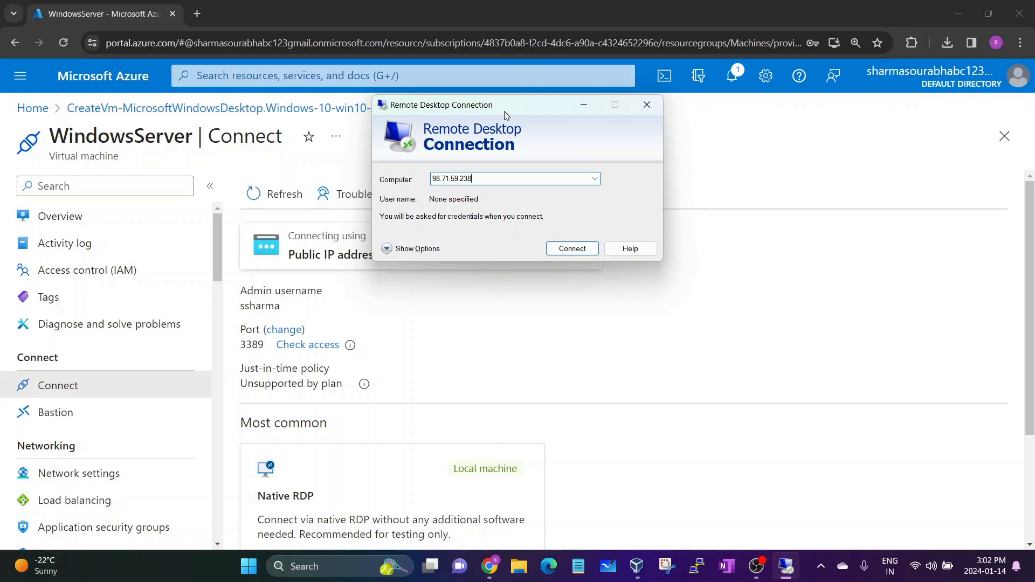
{"action": "left_click_drag", "start_coordinate": [472, 181], "coordinate": [433, 189]}
{"action": "left_click", "coordinate": [566, 251]}
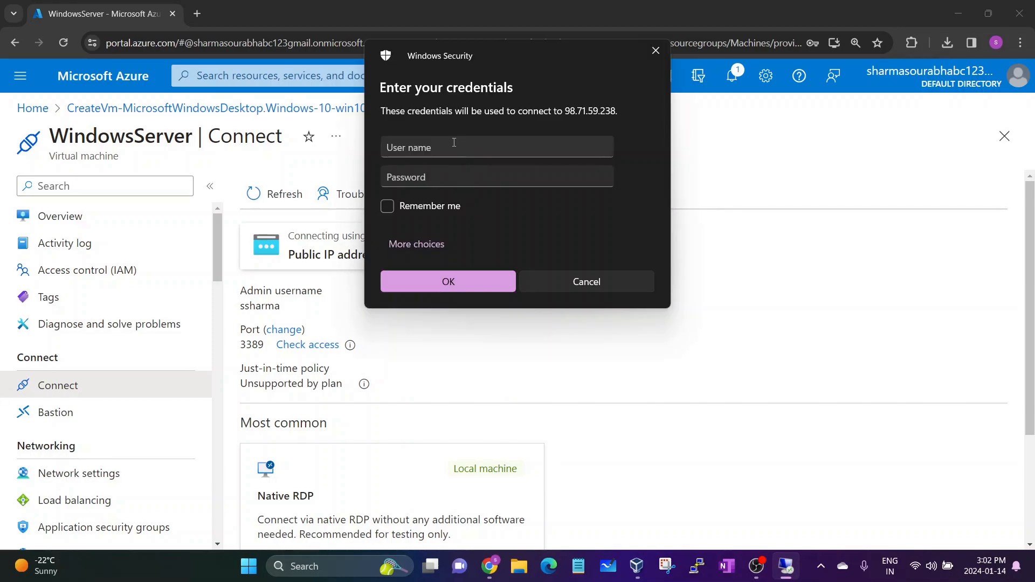
Sign in with the VM's admin username and password, reaching the certificate warning
{"action": "left_click", "coordinate": [454, 143]}
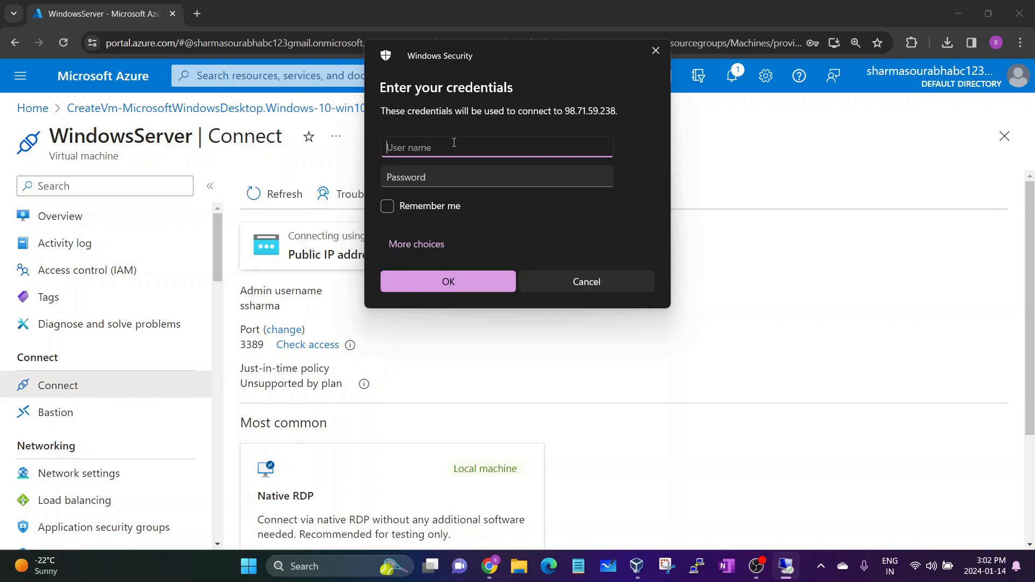
{"action": "key", "text": "Tab"}
{"action": "type", "text": "Password"}
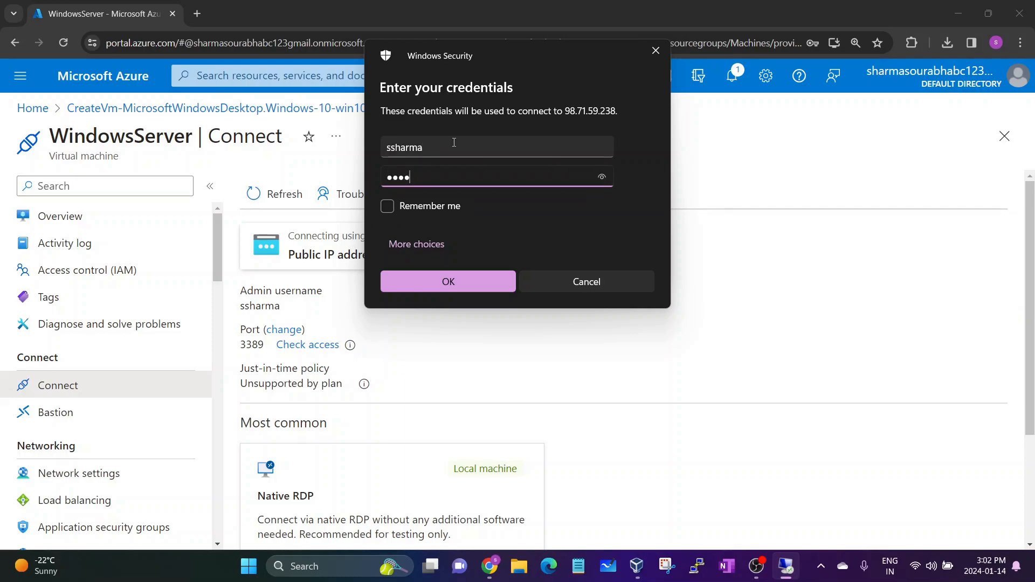
{"action": "type", "text": "123"}
{"action": "left_click", "coordinate": [441, 280]}
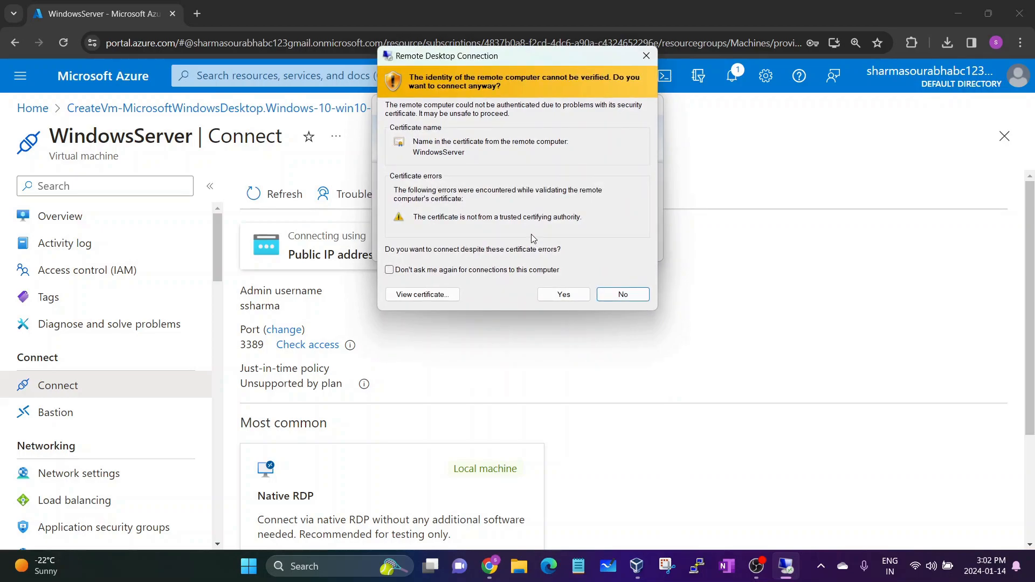
{"action": "left_click_drag", "start_coordinate": [403, 56], "coordinate": [403, 83]}
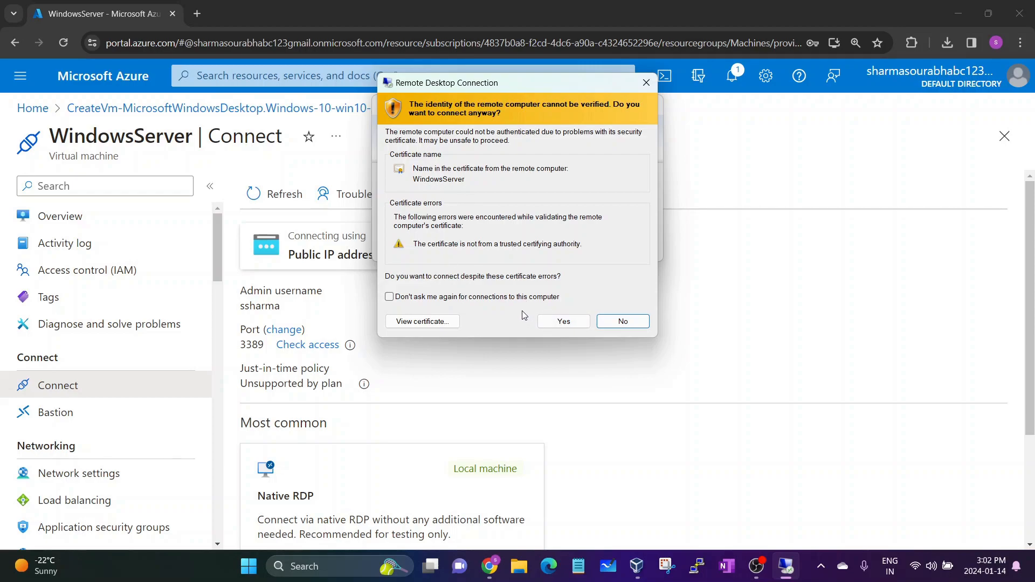
Accept the certificate, then show the remote session as a centred, enlarged window
{"action": "left_click", "coordinate": [561, 322]}
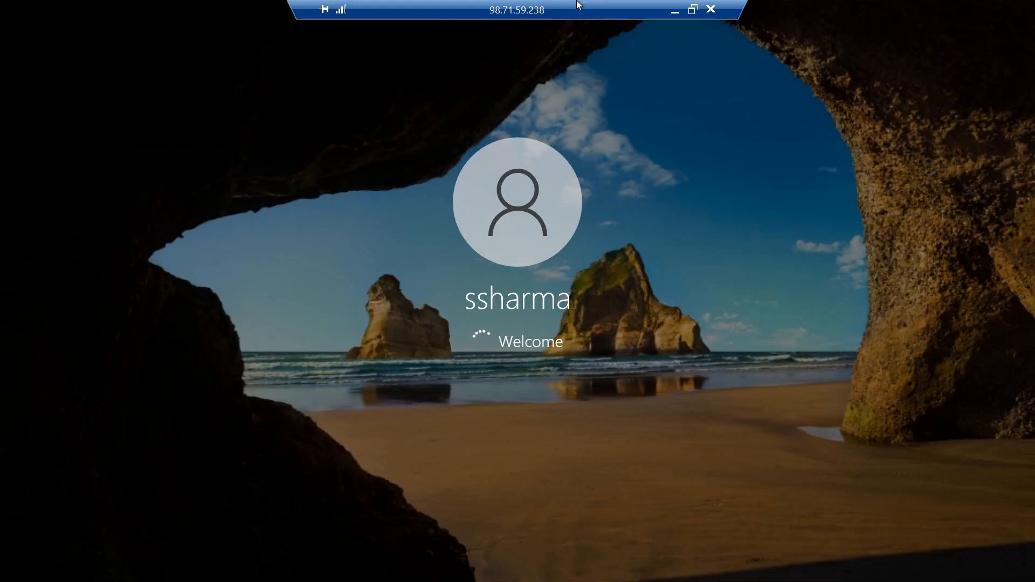
{"action": "double_click", "coordinate": [557, 14]}
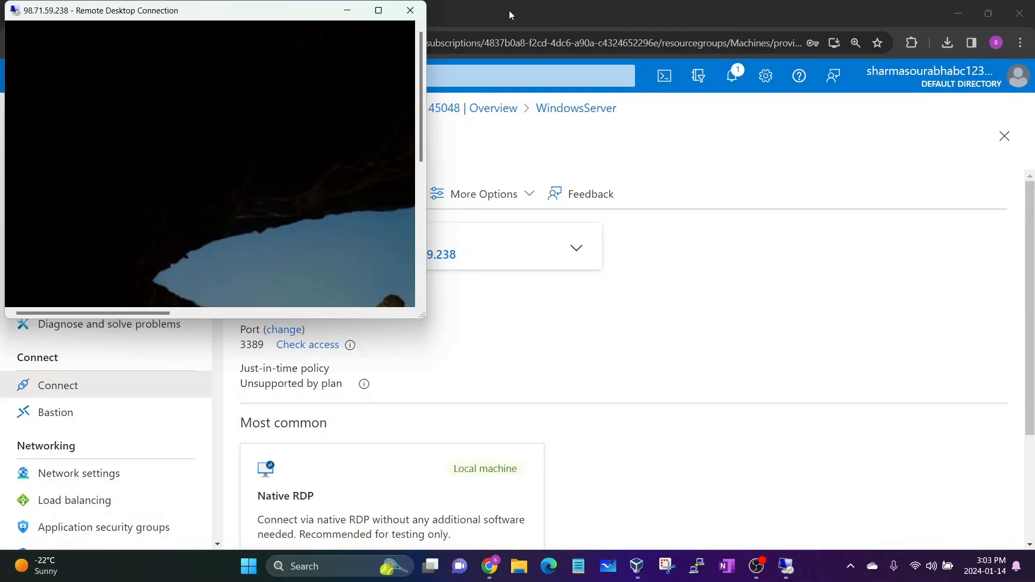
{"action": "left_click_drag", "start_coordinate": [310, 17], "coordinate": [544, 145]}
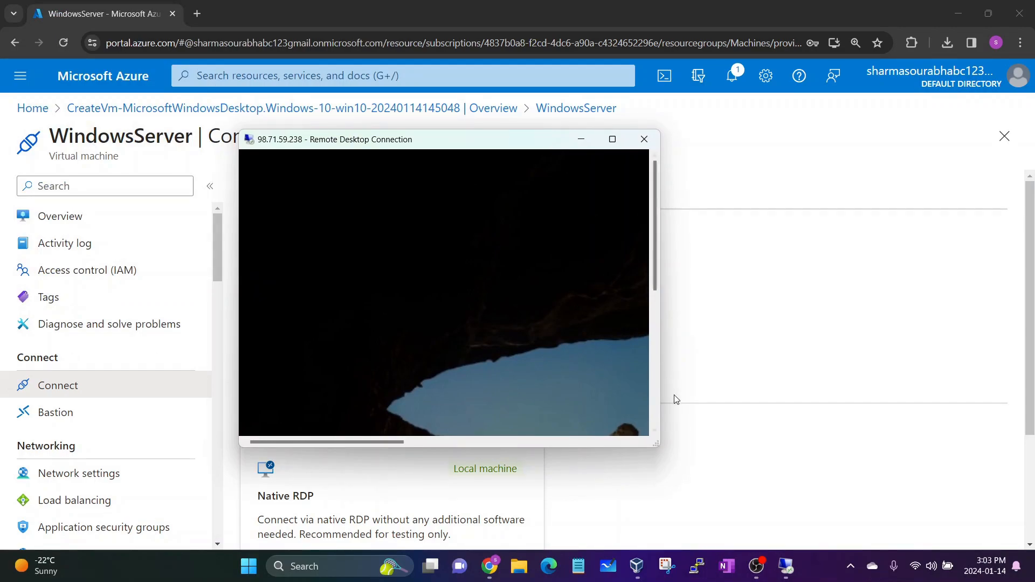
{"action": "left_click_drag", "start_coordinate": [658, 441], "coordinate": [881, 496]}
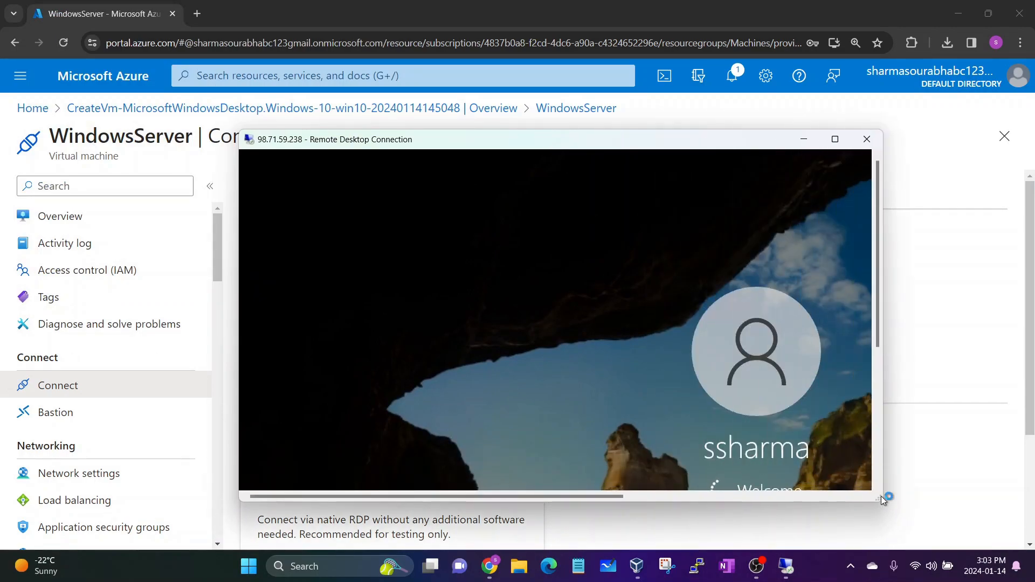
{"action": "left_click_drag", "start_coordinate": [469, 139], "coordinate": [444, 106]}
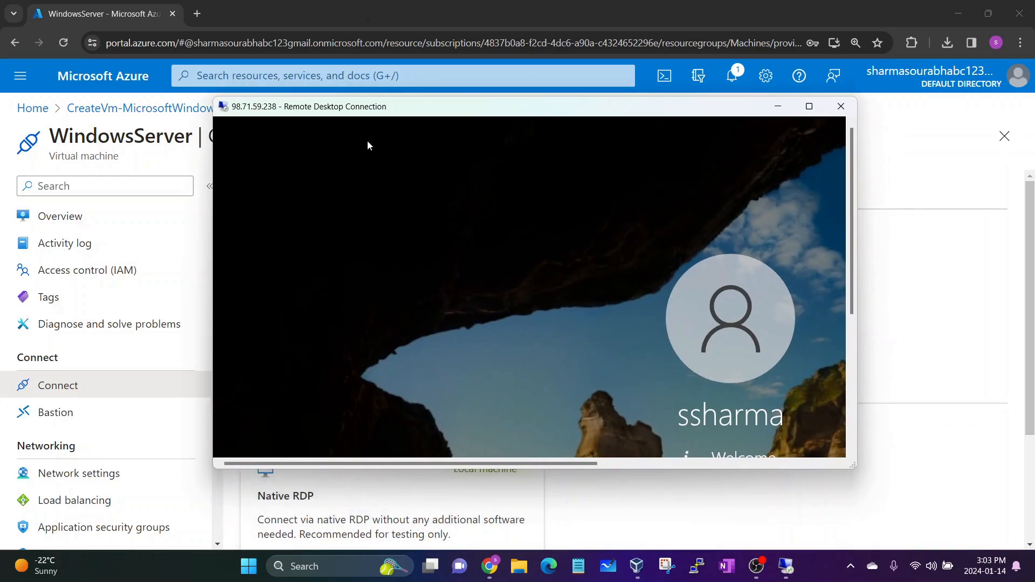
{"action": "left_click_drag", "start_coordinate": [854, 467], "coordinate": [938, 496]}
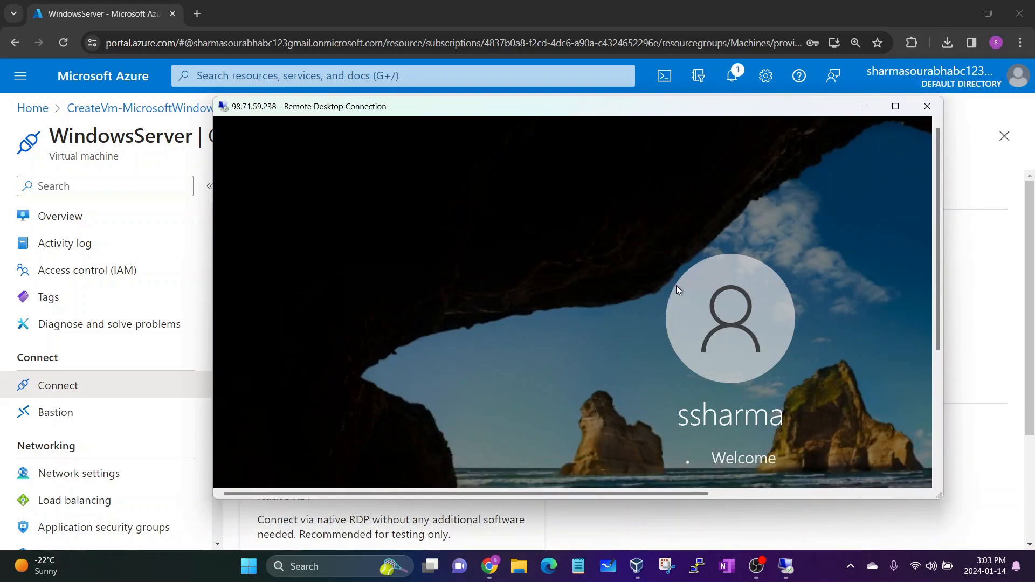